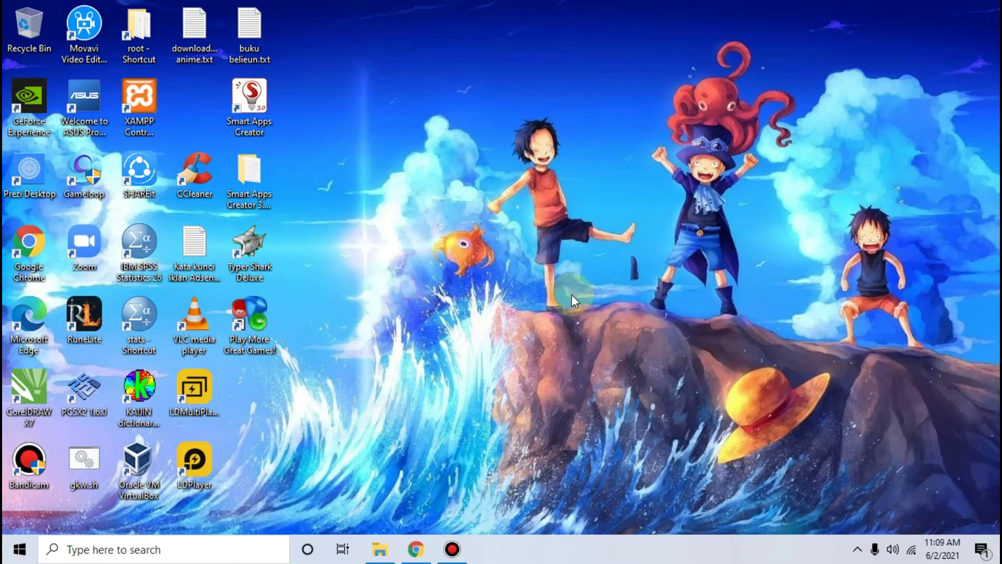
Open the Neicy Tekno typo-fixing article in Chrome and scroll through it
{"action": "left_click", "coordinate": [415, 548]}
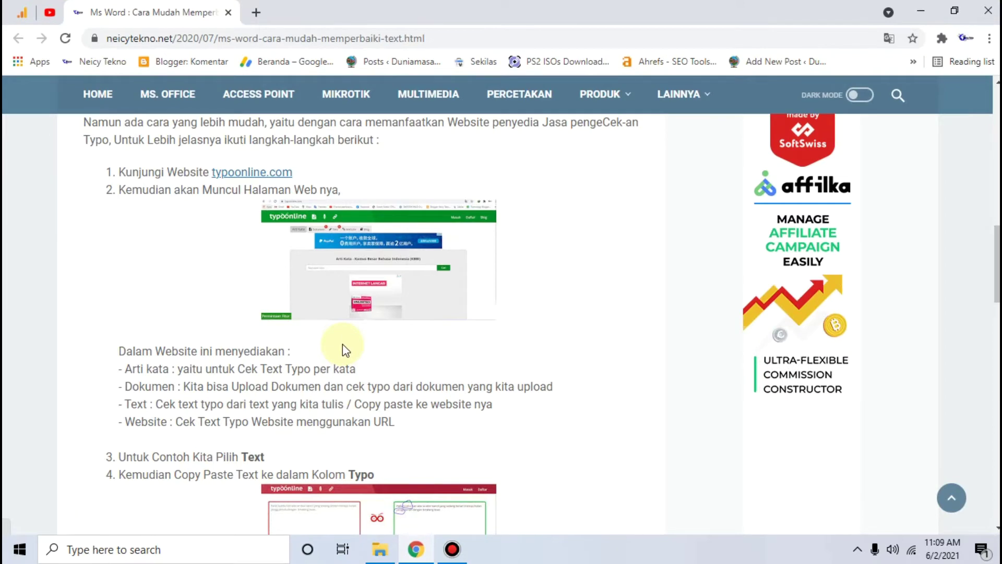
{"action": "scroll", "coordinate": [342, 343], "scroll_direction": "up", "scroll_amount": 3}
{"action": "scroll", "coordinate": [343, 343], "scroll_direction": "up", "scroll_amount": 5}
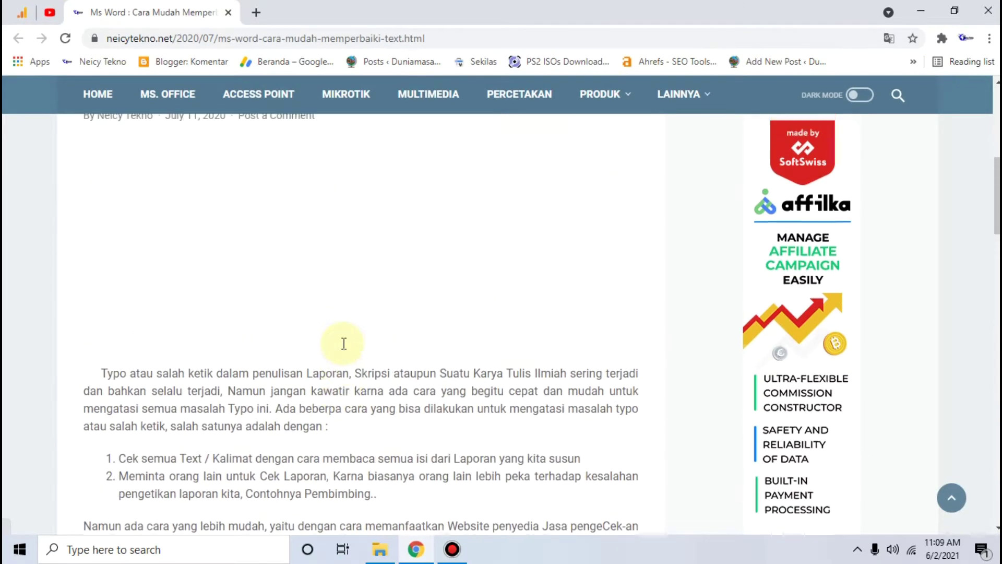
{"action": "scroll", "coordinate": [343, 343], "scroll_direction": "up", "scroll_amount": 4}
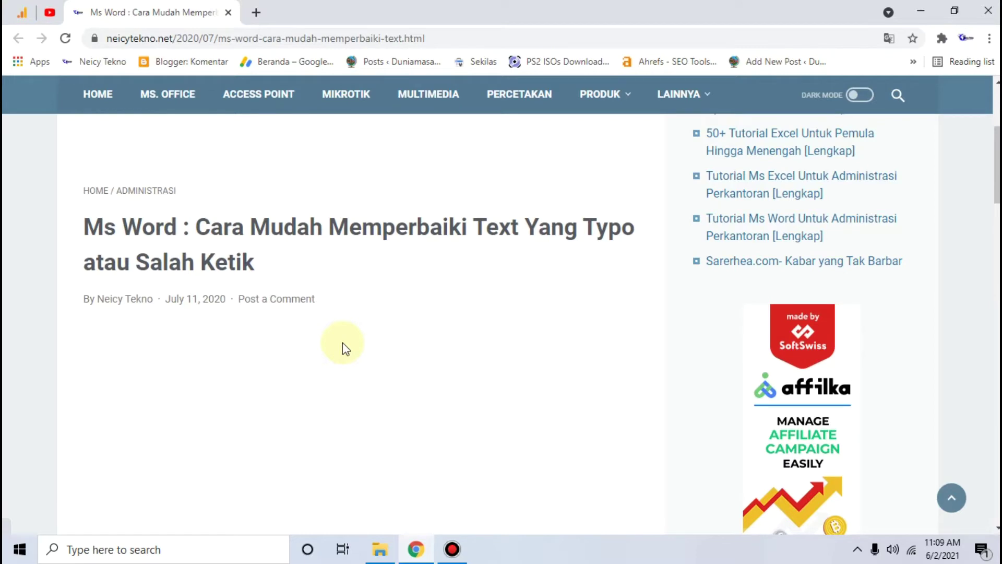
{"action": "scroll", "coordinate": [343, 343], "scroll_direction": "down", "scroll_amount": 2}
{"action": "scroll", "coordinate": [343, 341], "scroll_direction": "down", "scroll_amount": 5}
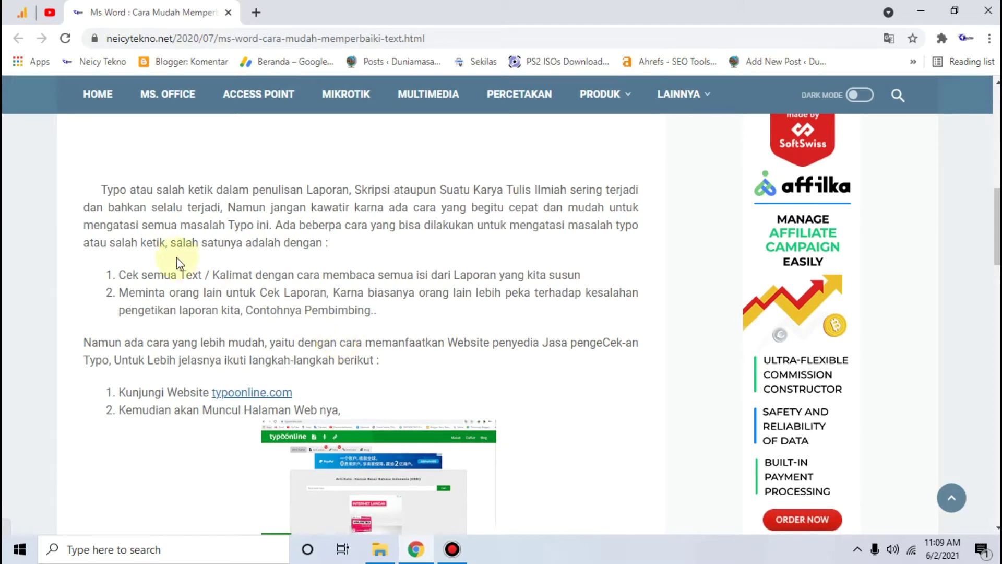
Highlight the rereading and ask-someone-else tips, then follow the typoonline.com link
{"action": "left_click_drag", "start_coordinate": [119, 274], "coordinate": [253, 273]}
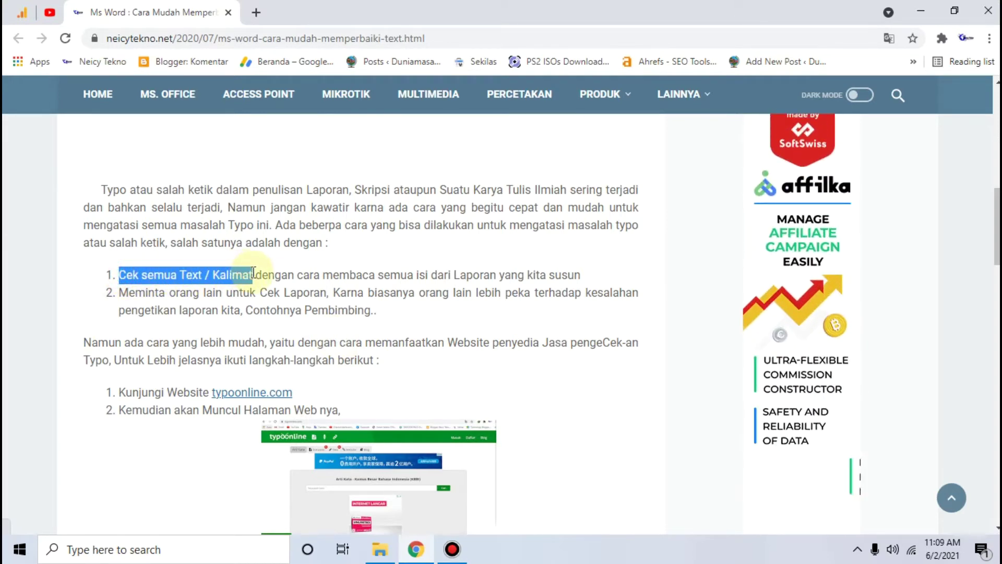
{"action": "left_click_drag", "start_coordinate": [252, 274], "coordinate": [580, 273]}
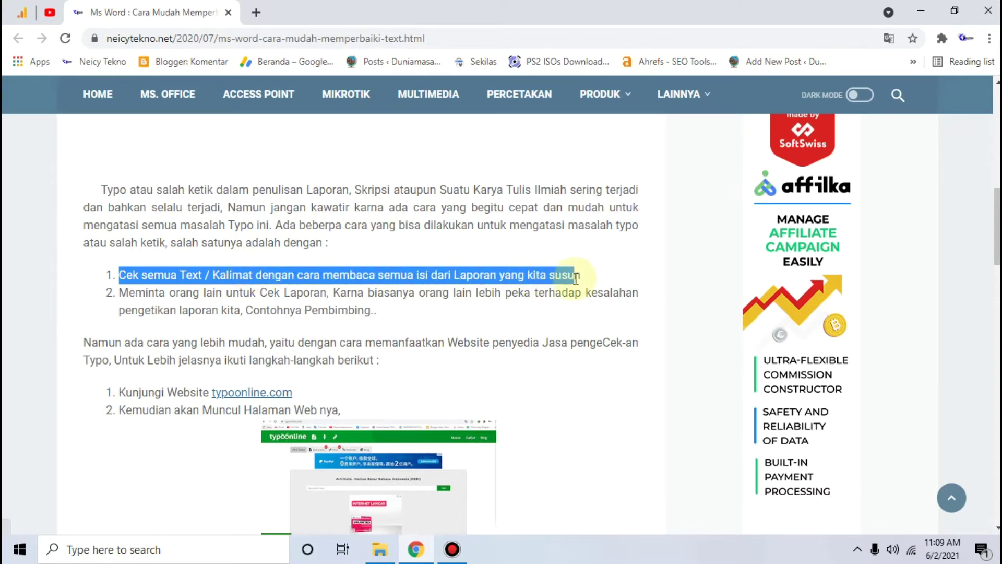
{"action": "left_click_drag", "start_coordinate": [117, 293], "coordinate": [236, 293]}
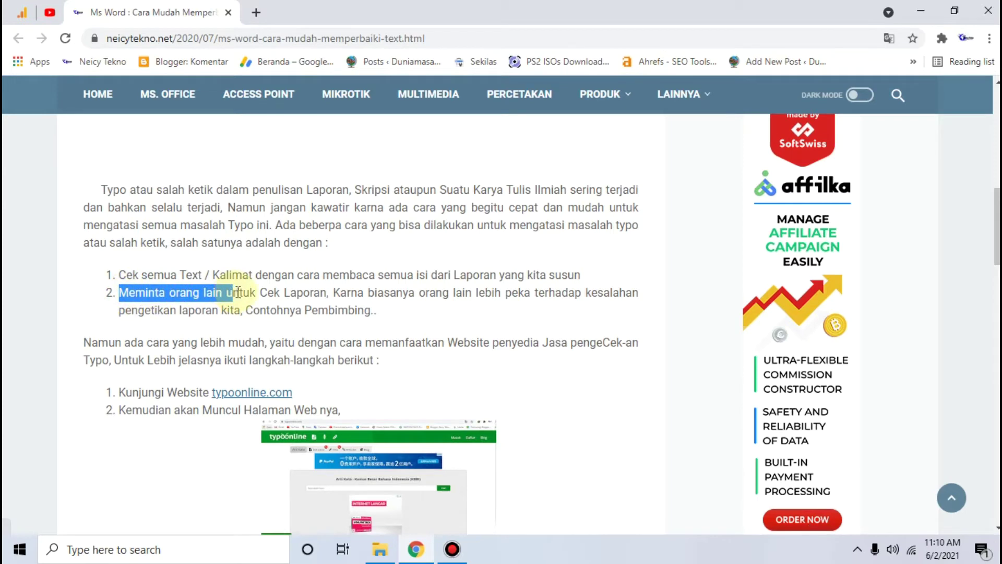
{"action": "left_click_drag", "start_coordinate": [236, 293], "coordinate": [327, 293]}
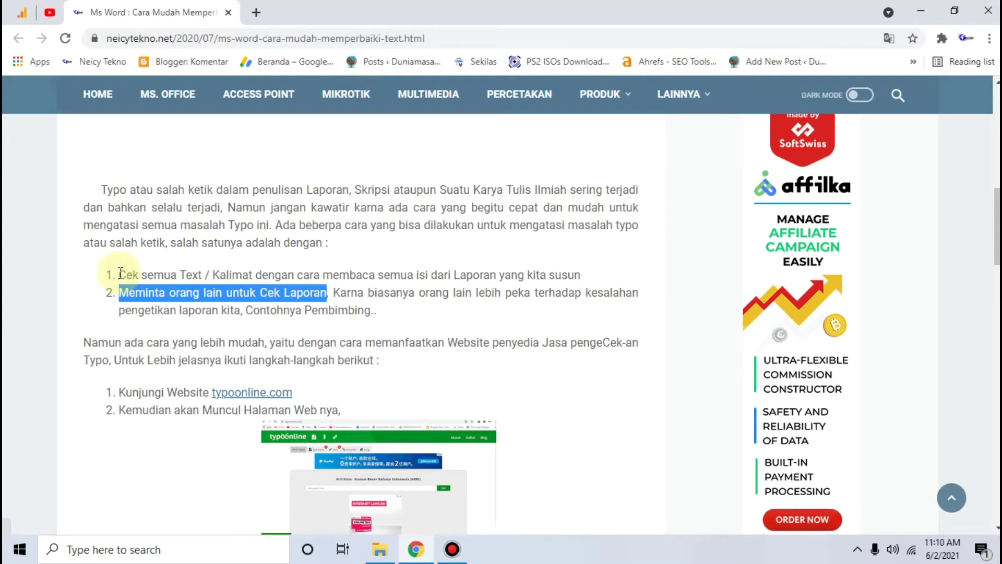
{"action": "left_click", "coordinate": [352, 259]}
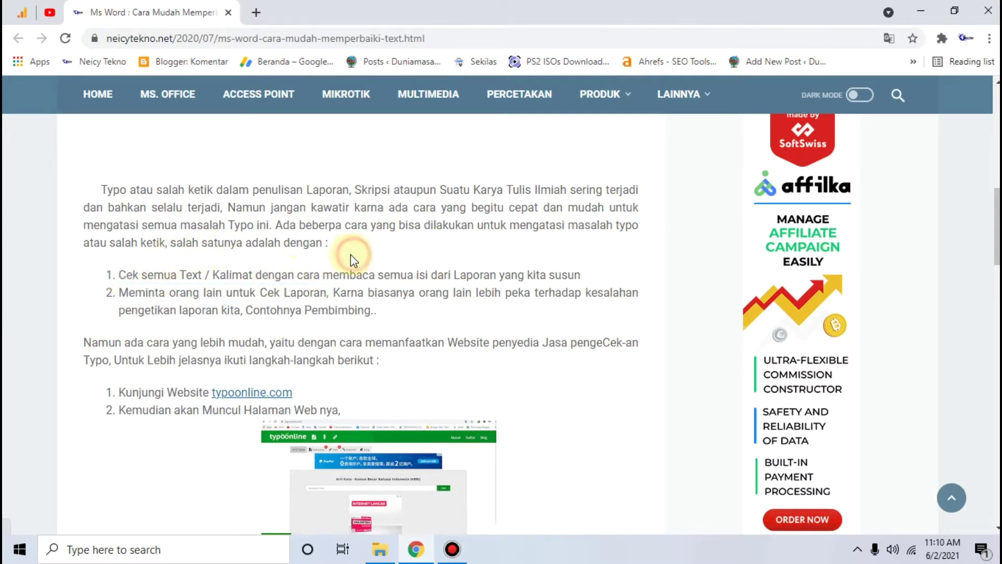
{"action": "scroll", "coordinate": [349, 260], "scroll_direction": "down", "scroll_amount": 2}
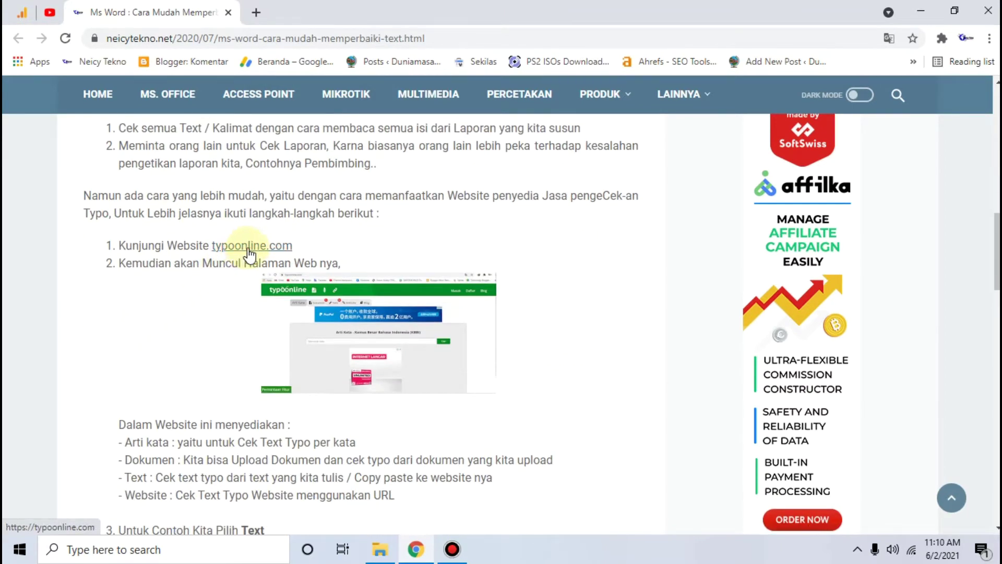
{"action": "left_click", "coordinate": [247, 248]}
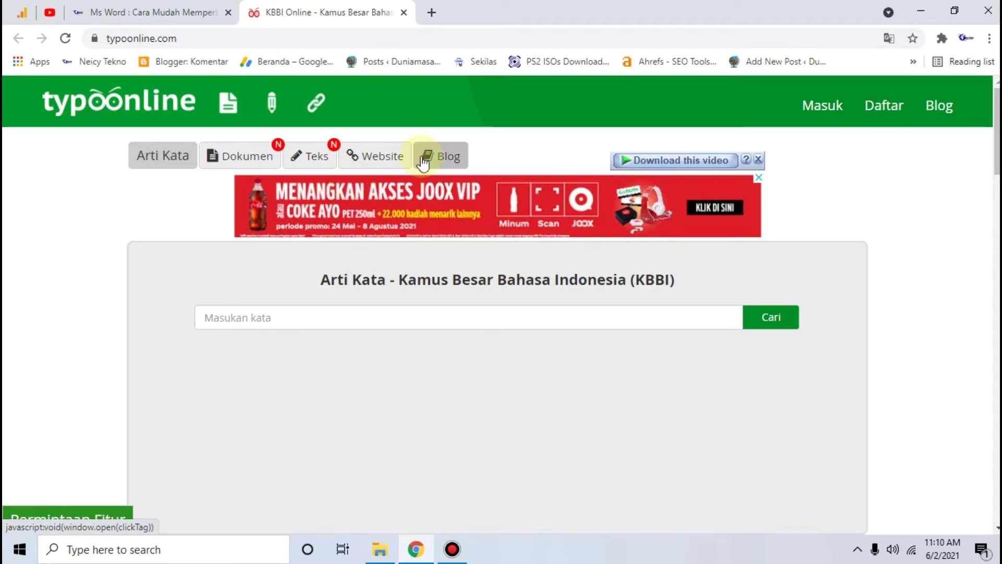
Try the Dokumen checker, go back, then open the Teks checker's input box
{"action": "left_click", "coordinate": [260, 157]}
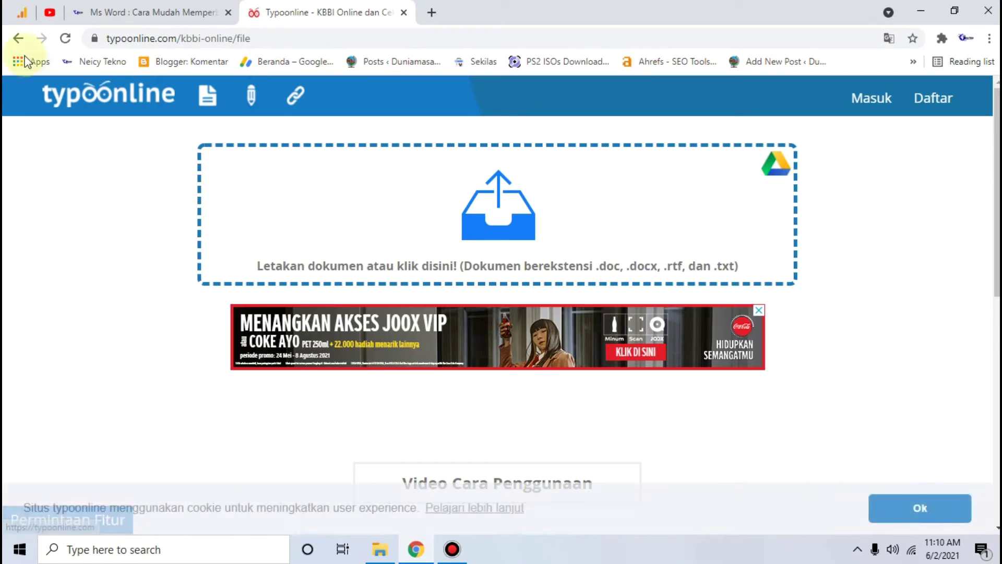
{"action": "left_click", "coordinate": [18, 38]}
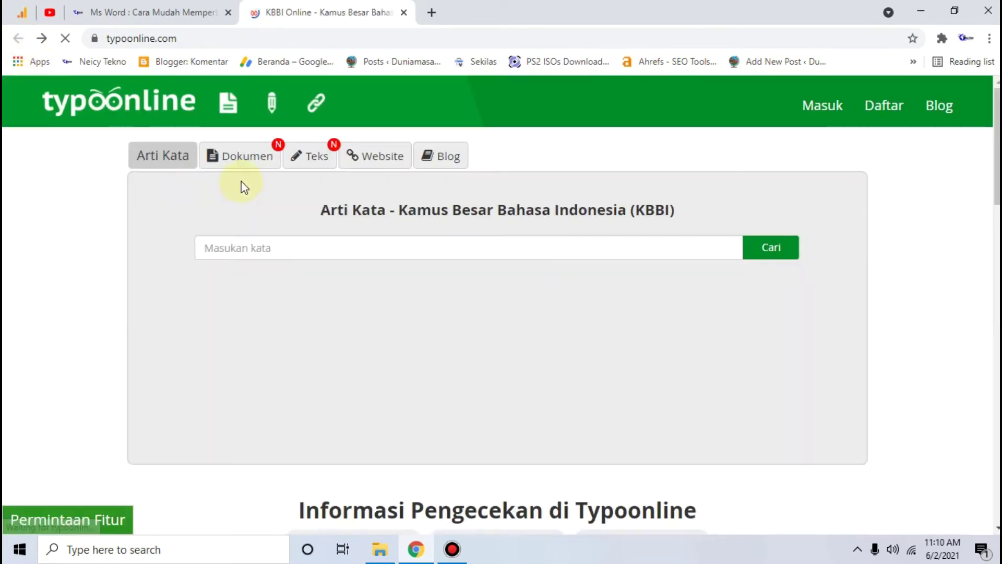
{"action": "left_click", "coordinate": [311, 159]}
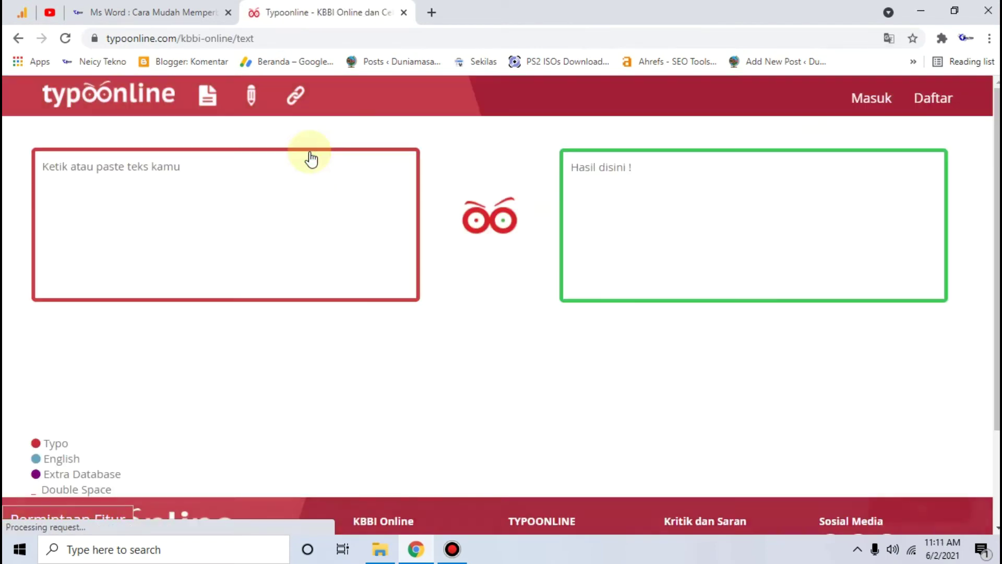
{"action": "left_click", "coordinate": [212, 182]}
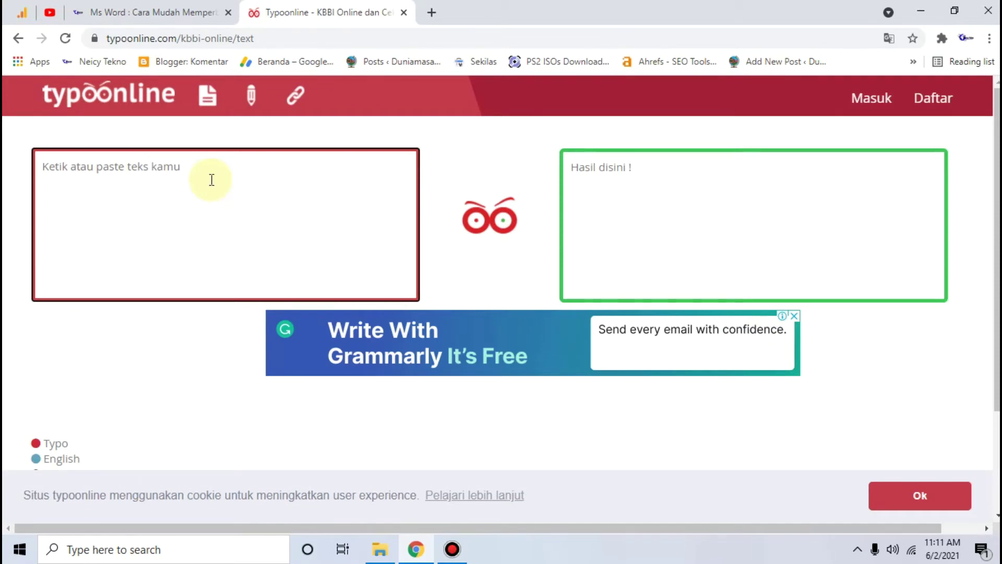
Type 'mari belajar berrsama mengenai ilmu teknologi.' and 'Belajar Online' on a second line
{"action": "type", "text": "mari belaja"}
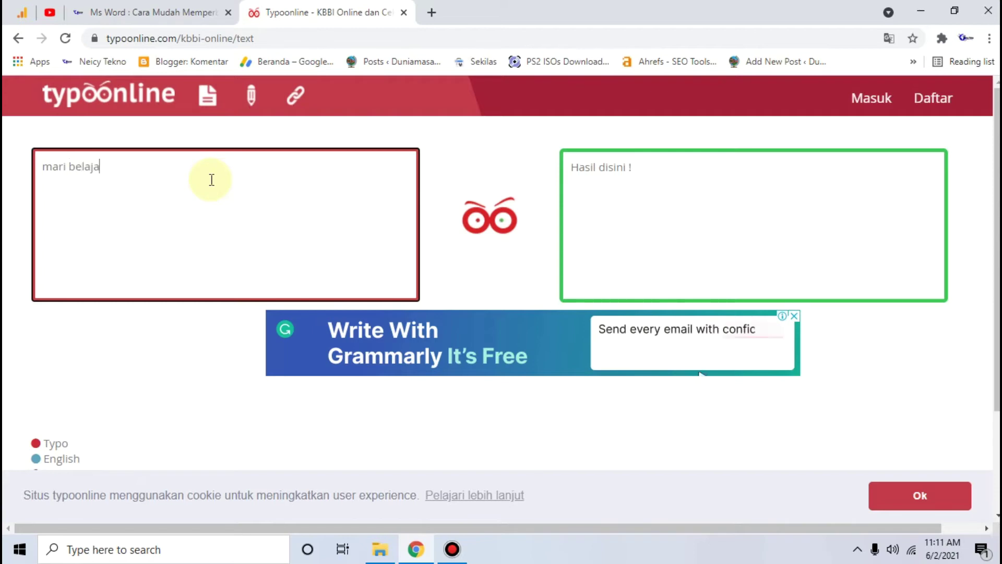
{"action": "type", "text": "r berrsama "}
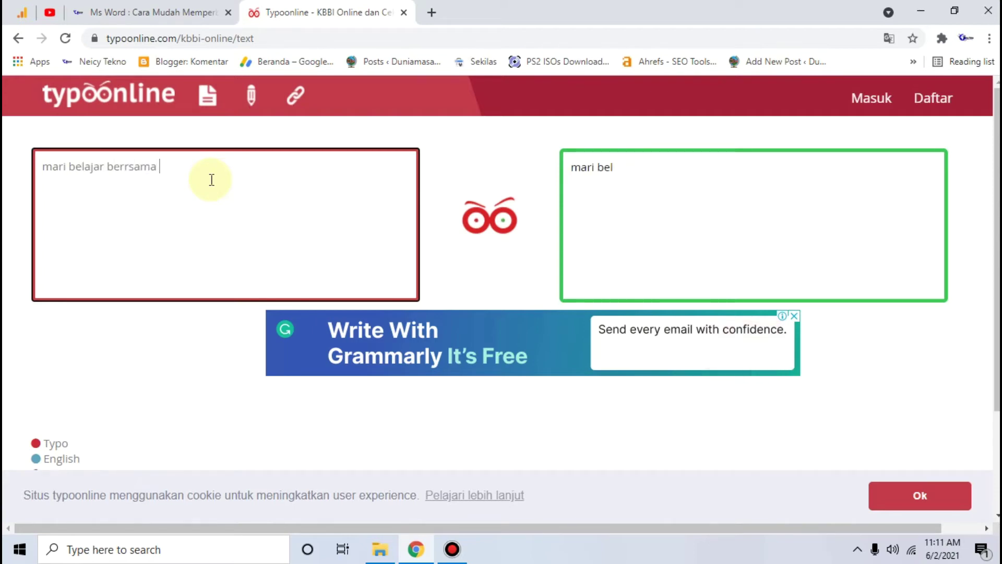
{"action": "type", "text": "mengenai"}
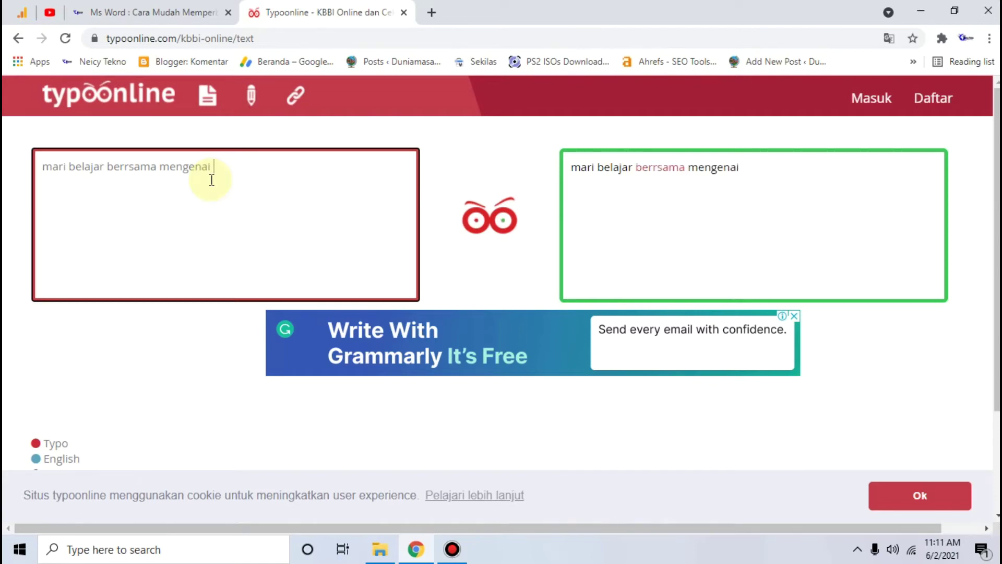
{"action": "type", "text": " dal"}
{"action": "key", "text": "BackSpace"}
{"action": "key", "text": "BackSpace"}
{"action": "key", "text": "BackSpace"}
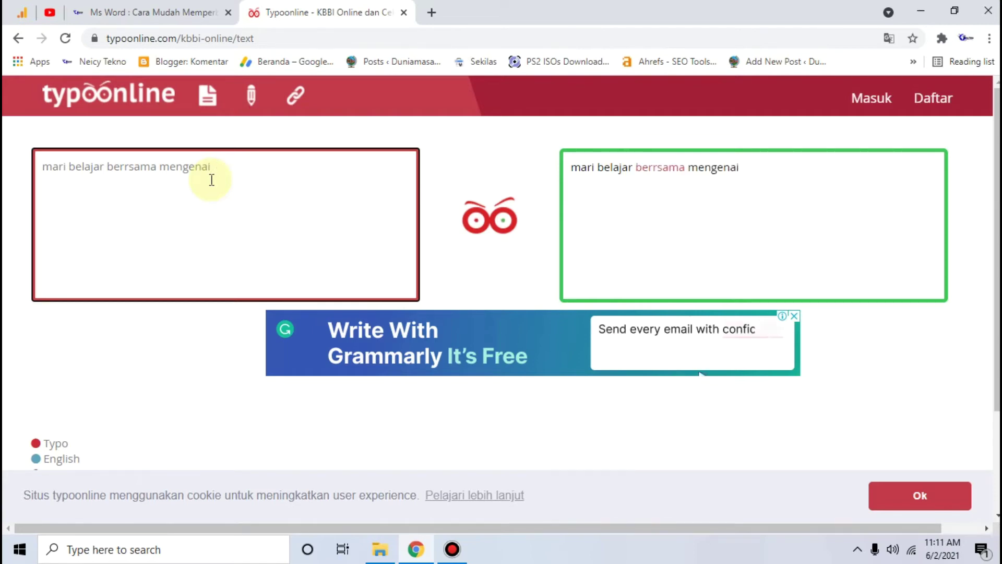
{"action": "type", "text": "ilmu teknologi."}
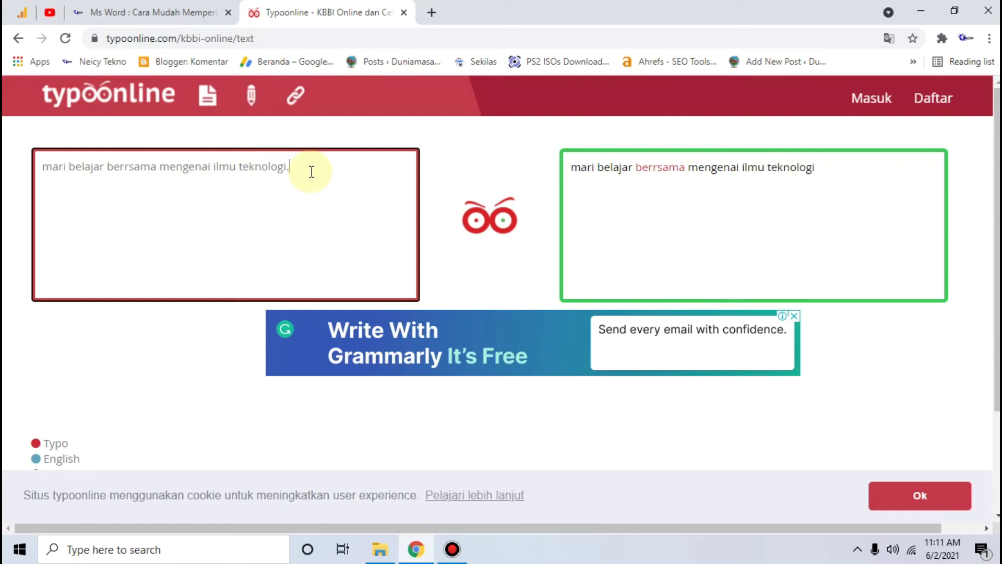
{"action": "key", "text": "Return"}
{"action": "scroll", "coordinate": [306, 172], "scroll_direction": "down", "scroll_amount": 2}
{"action": "scroll", "coordinate": [306, 173], "scroll_direction": "up", "scroll_amount": 2}
{"action": "type", "text": "Belajar Online"}
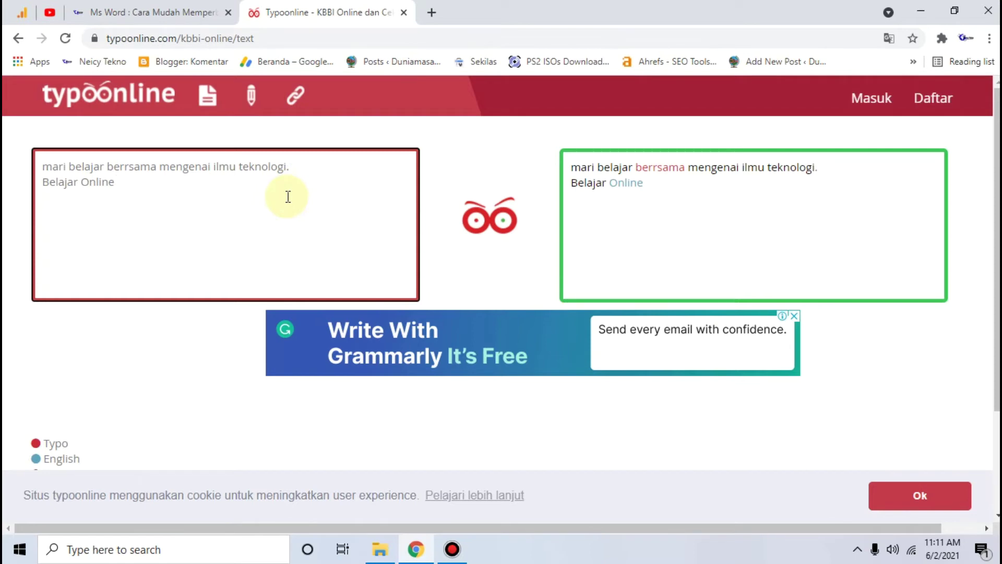
{"action": "scroll", "coordinate": [139, 336], "scroll_direction": "down", "scroll_amount": 3}
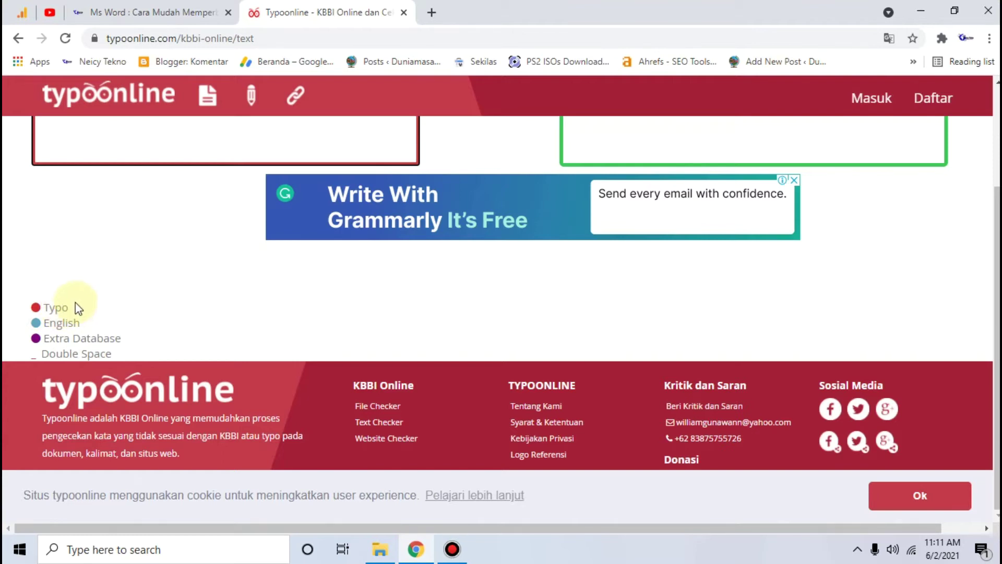
{"action": "left_click_drag", "start_coordinate": [76, 308], "coordinate": [26, 308]}
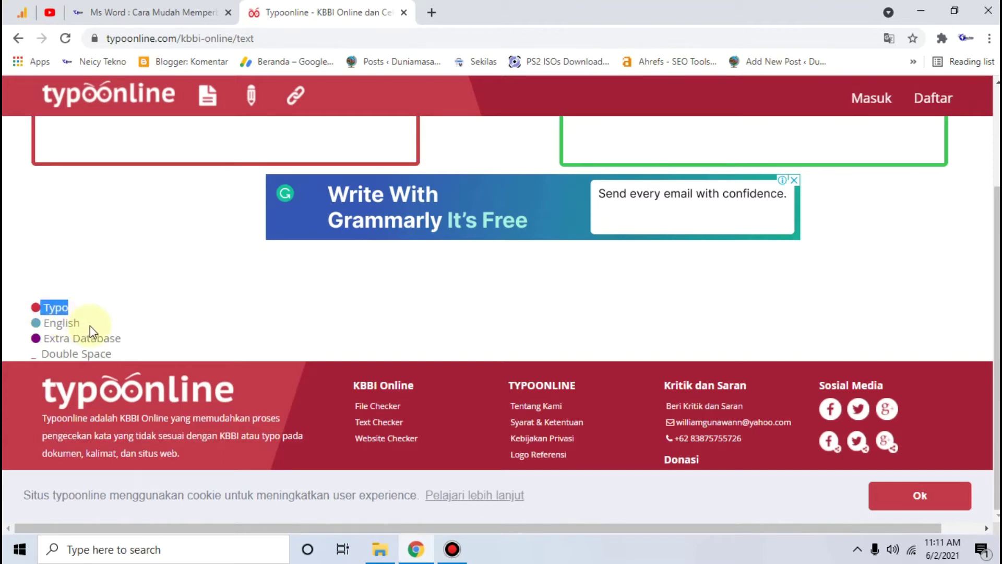
{"action": "left_click_drag", "start_coordinate": [86, 323], "coordinate": [32, 322]}
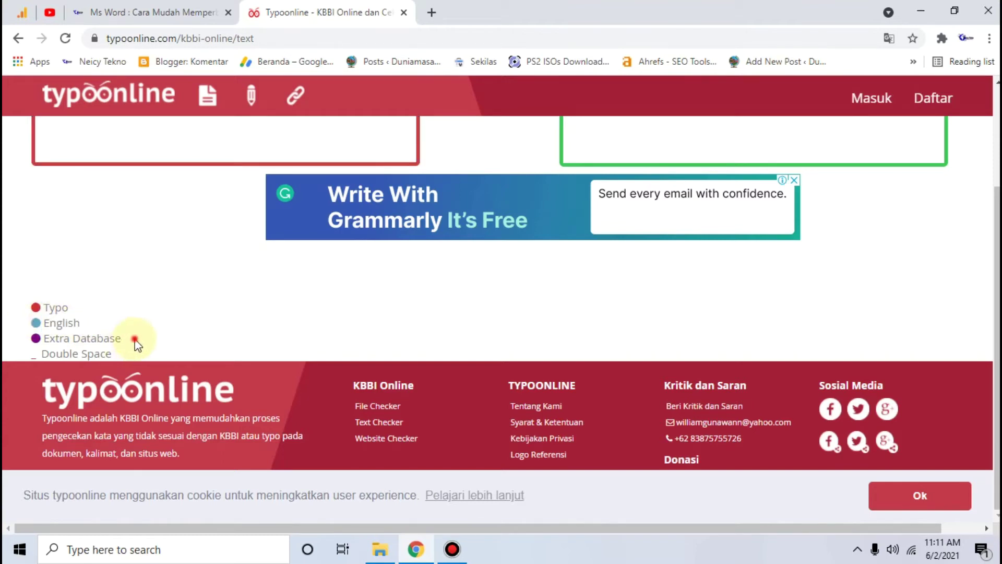
{"action": "left_click_drag", "start_coordinate": [131, 339], "coordinate": [40, 340]}
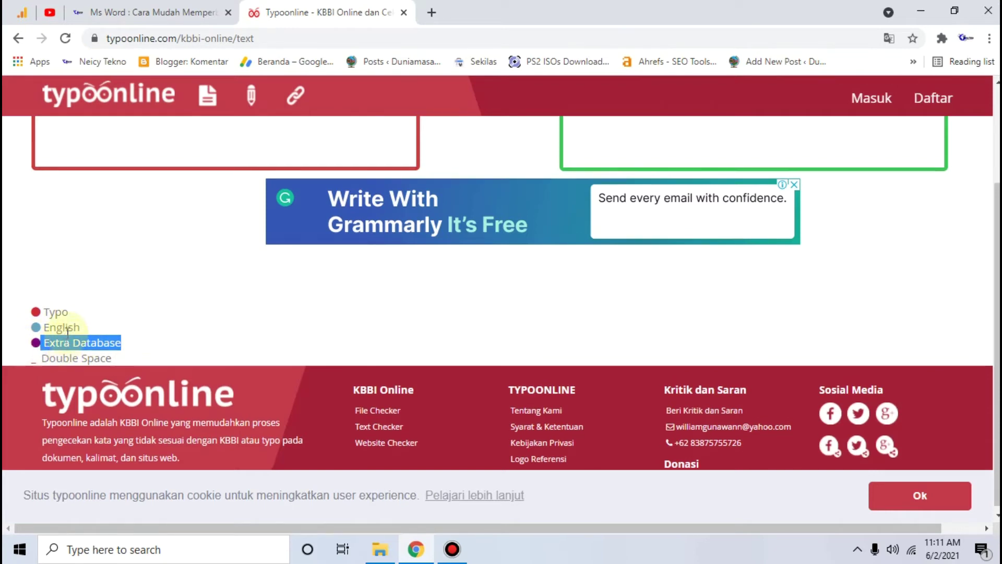
{"action": "scroll", "coordinate": [160, 313], "scroll_direction": "up", "scroll_amount": 3}
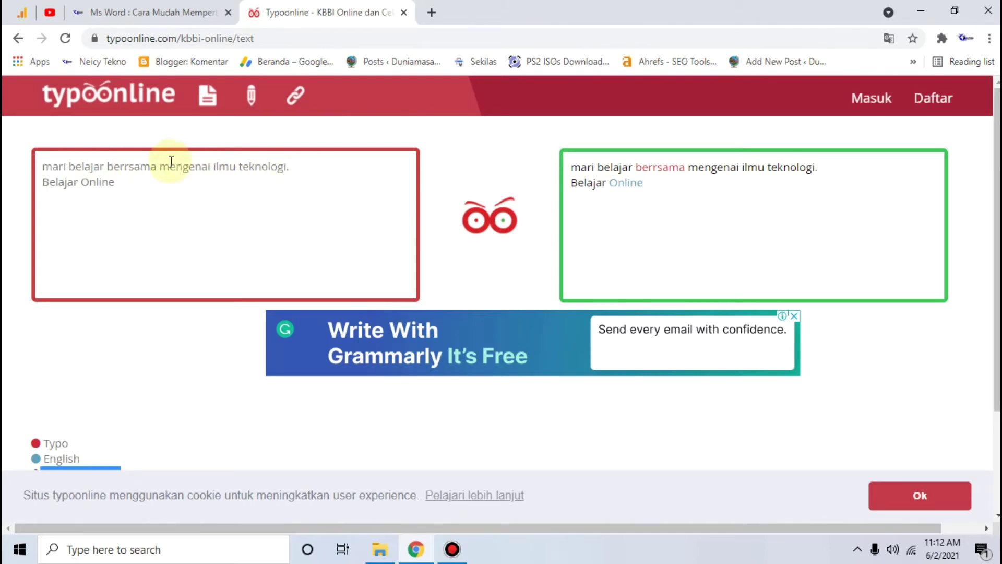
{"action": "left_click_drag", "start_coordinate": [108, 167], "coordinate": [156, 167]}
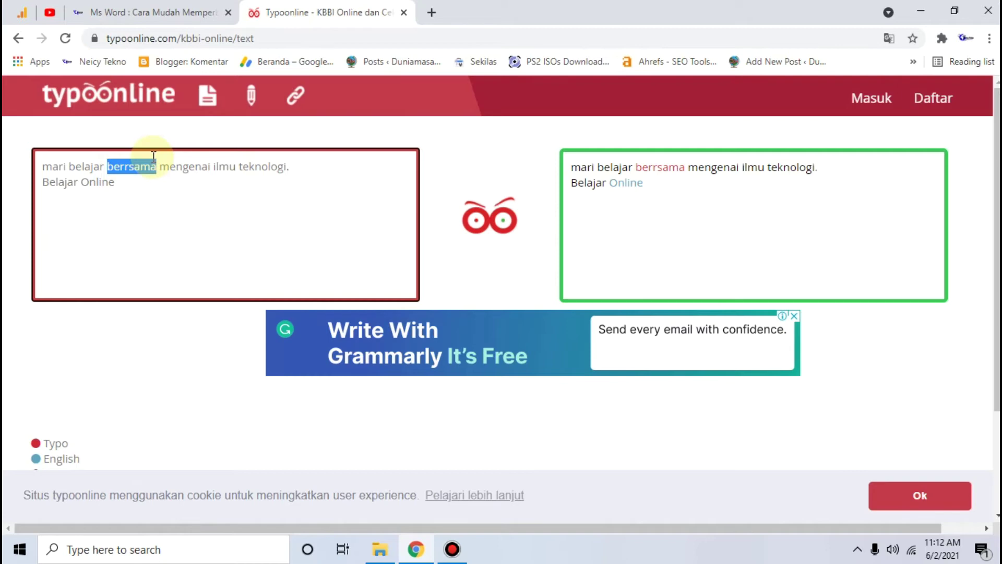
{"action": "left_click", "coordinate": [447, 554]}
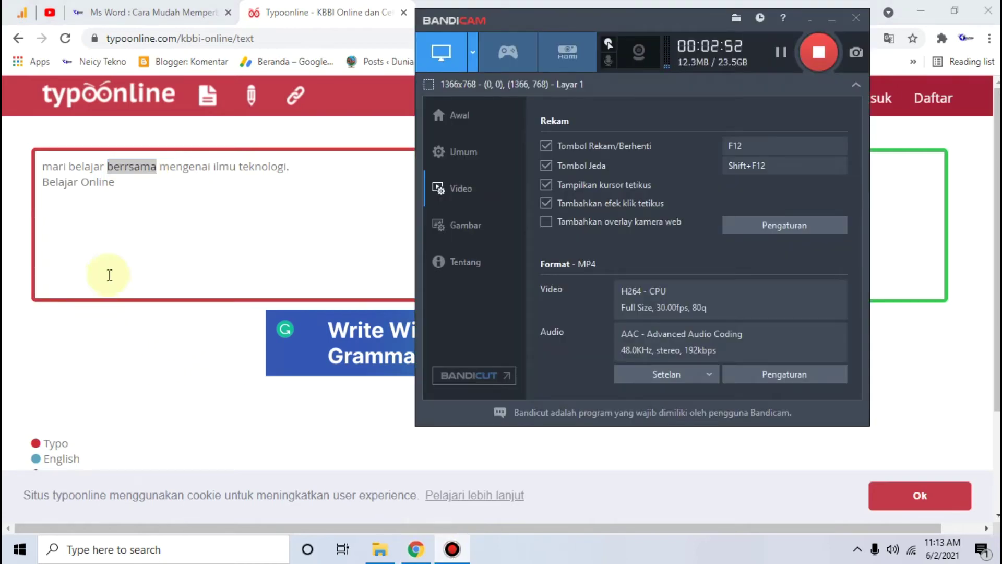
{"action": "left_click", "coordinate": [143, 209]}
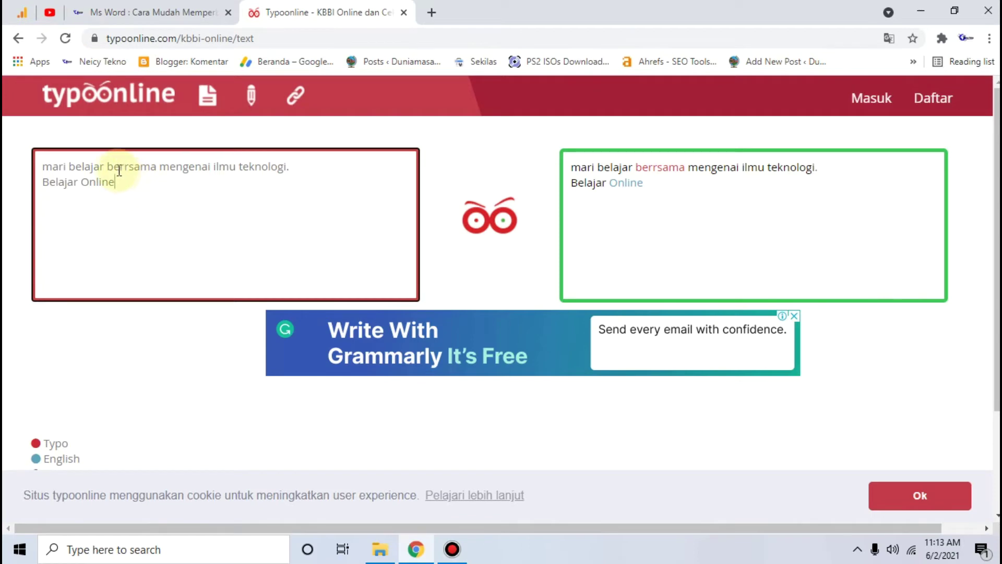
{"action": "left_click_drag", "start_coordinate": [107, 168], "coordinate": [160, 173]}
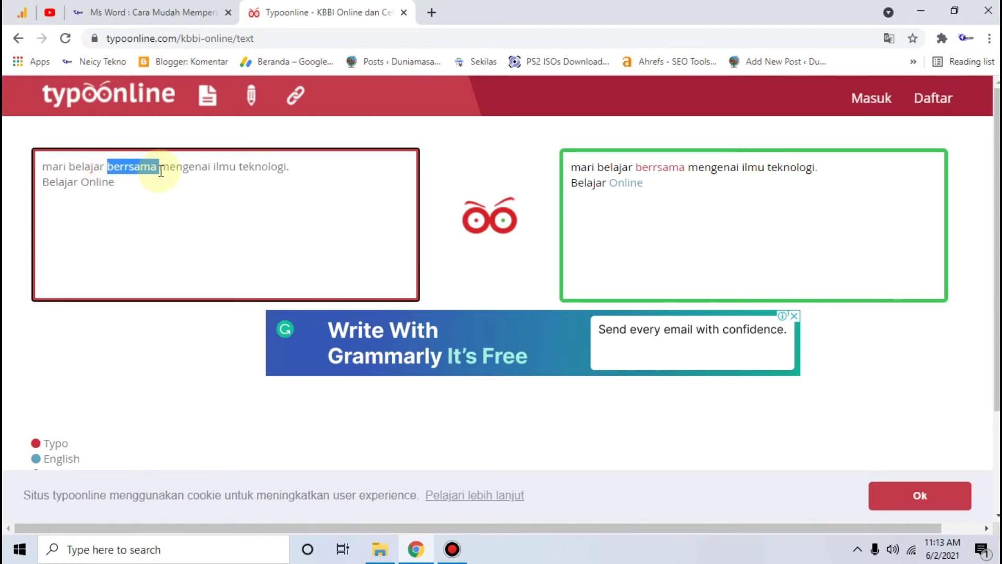
{"action": "left_click", "coordinate": [127, 166]}
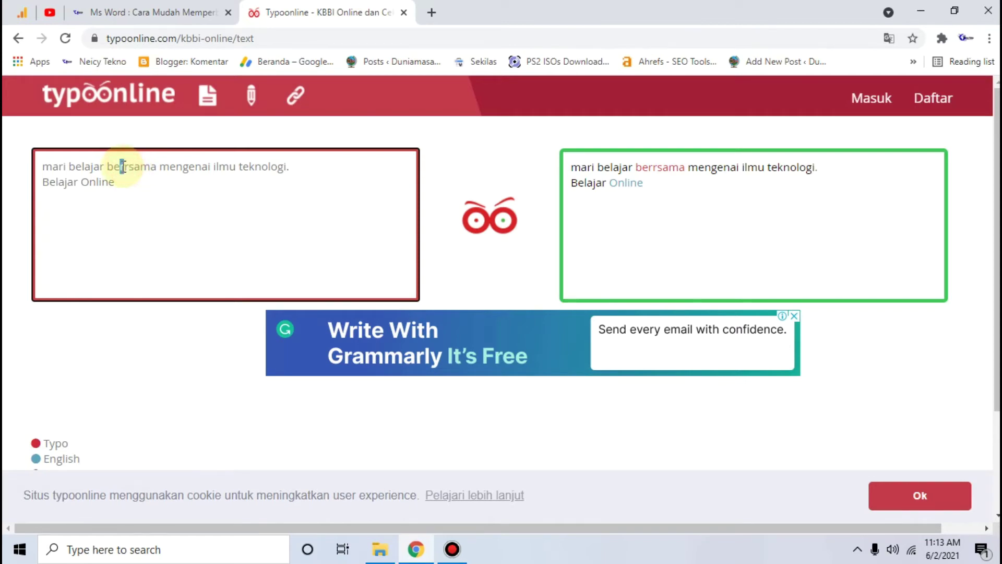
{"action": "left_click_drag", "start_coordinate": [156, 167], "coordinate": [106, 168]}
{"action": "left_click", "coordinate": [638, 168]}
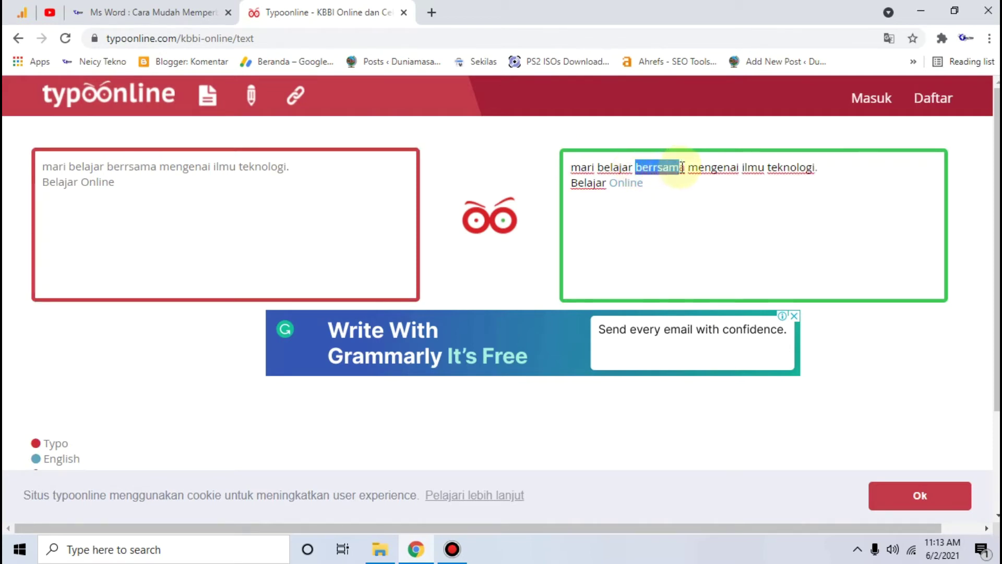
{"action": "left_click", "coordinate": [680, 173]}
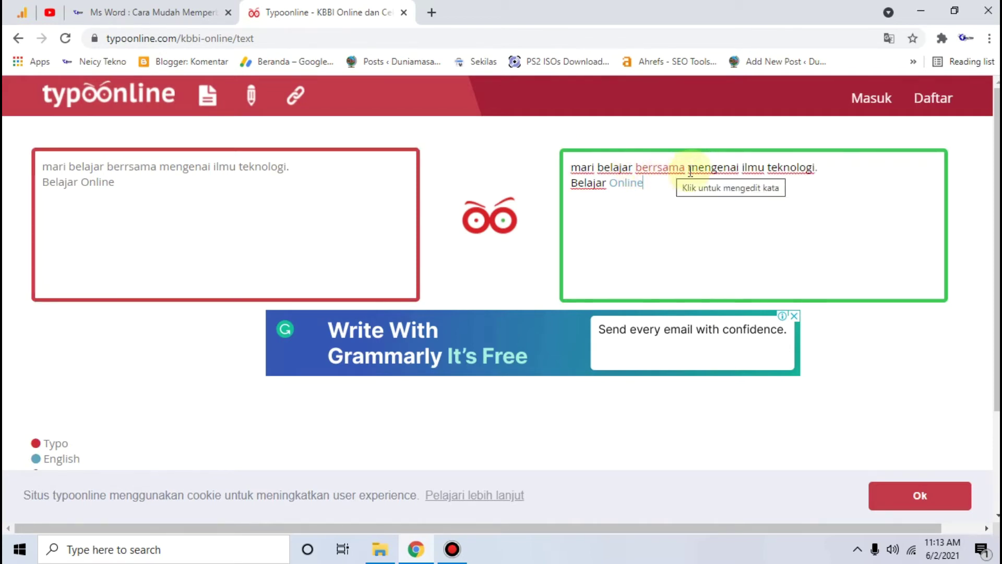
{"action": "left_click", "coordinate": [668, 168]}
{"action": "left_click", "coordinate": [660, 183]}
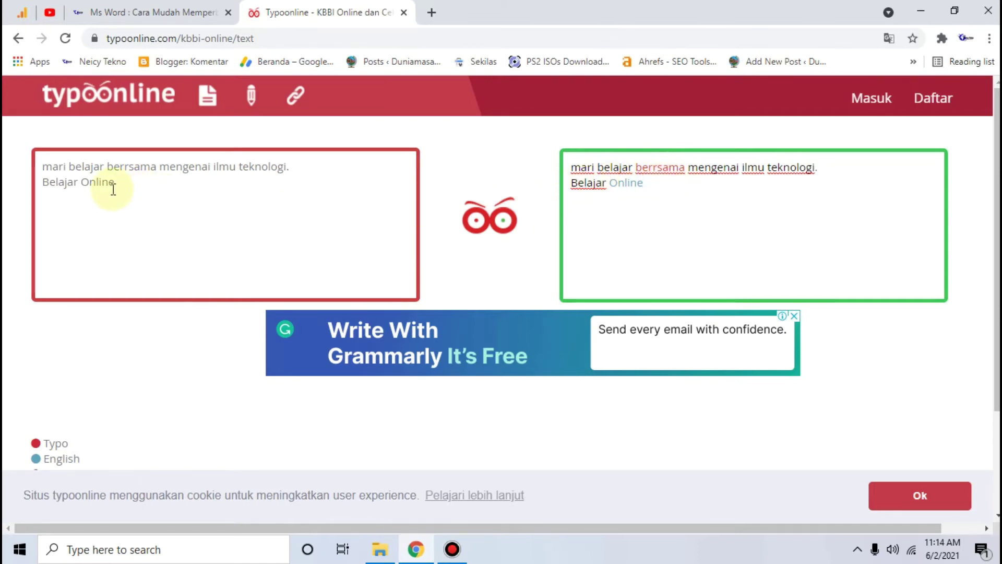
{"action": "left_click", "coordinate": [654, 186]}
{"action": "left_click_drag", "start_coordinate": [655, 186], "coordinate": [612, 187]}
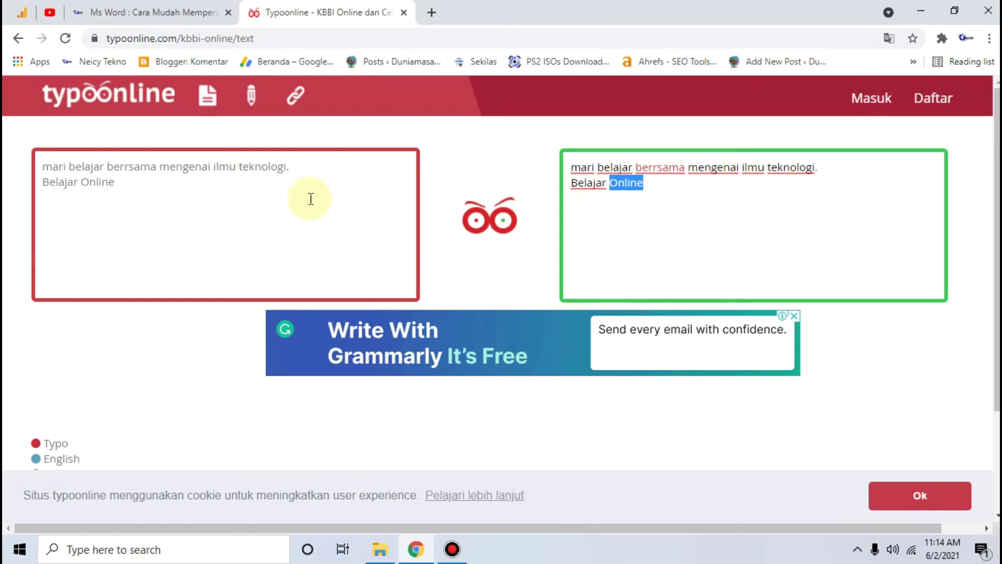
{"action": "left_click", "coordinate": [279, 208]}
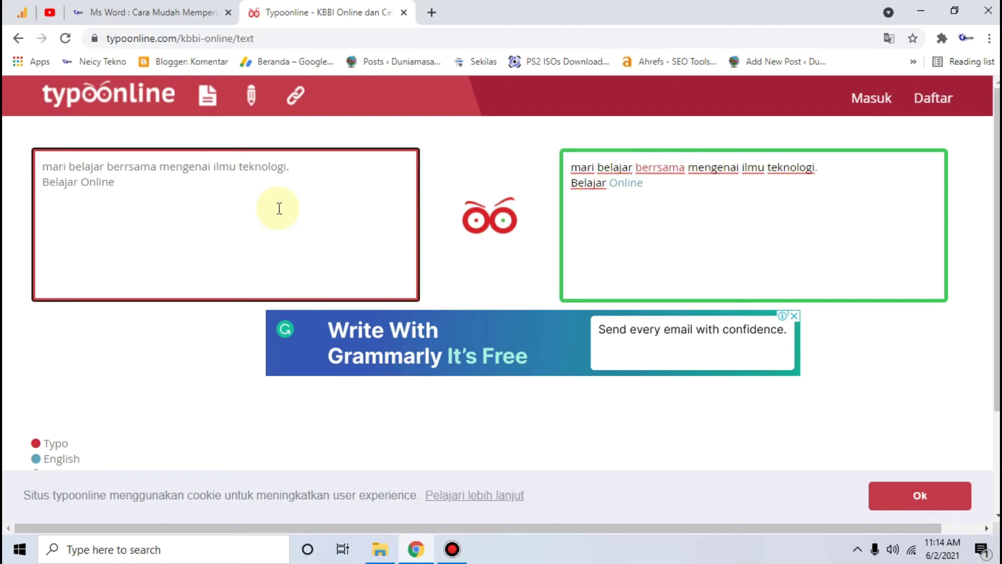
{"action": "left_click", "coordinate": [380, 549]}
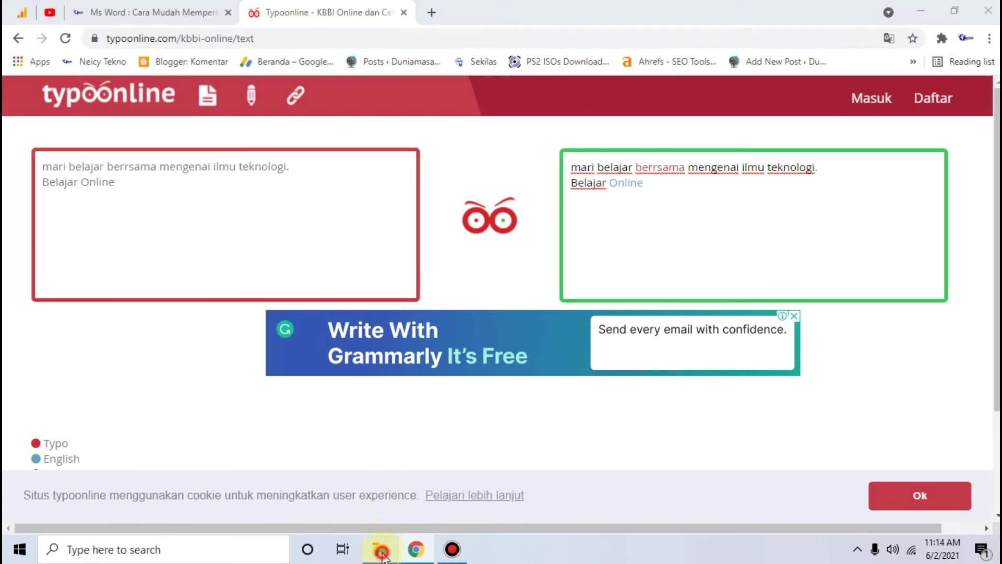
Open the digital-forms Word article from D:\format penulisan administraasi
{"action": "left_click", "coordinate": [84, 338]}
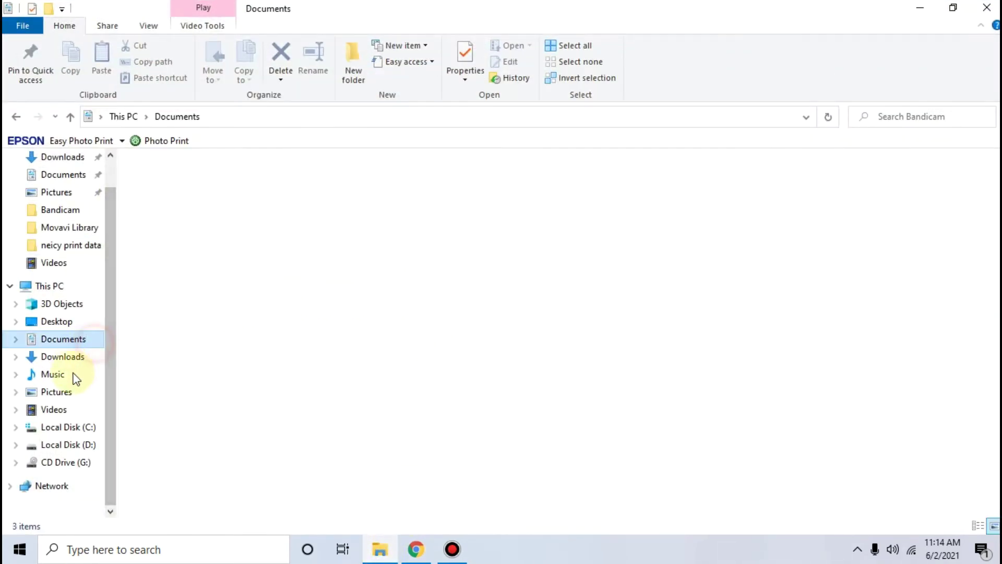
{"action": "left_click", "coordinate": [84, 445]}
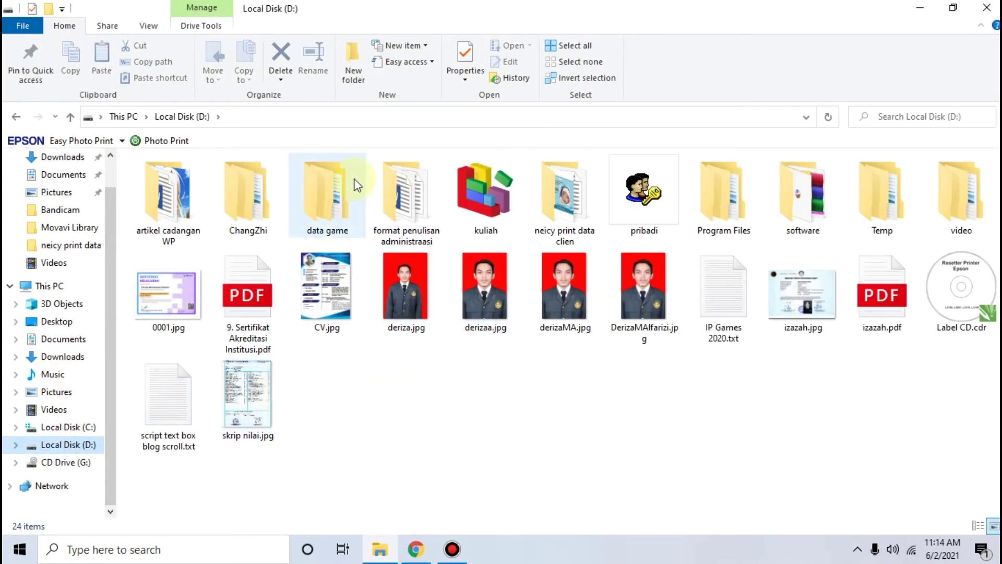
{"action": "double_click", "coordinate": [410, 201]}
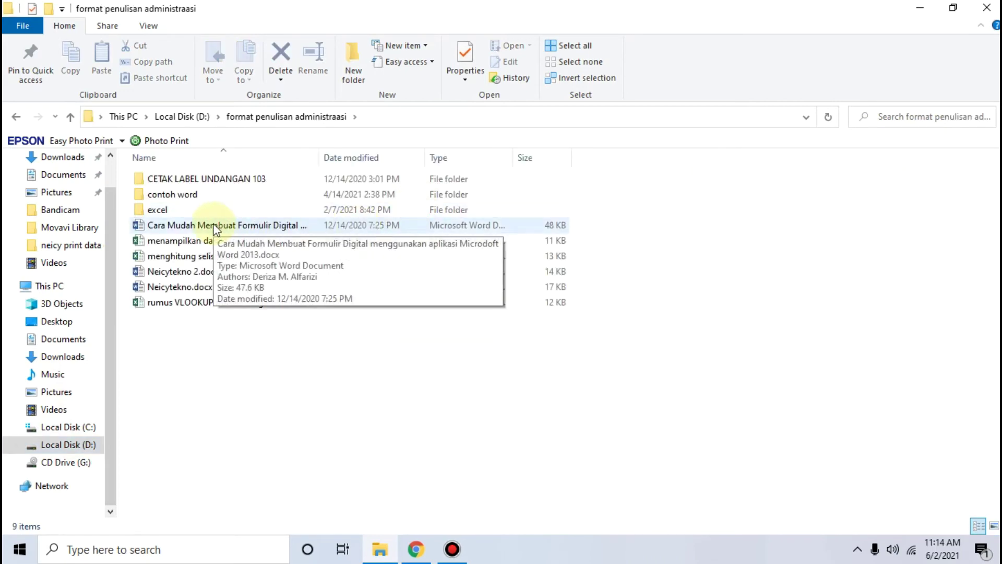
{"action": "double_click", "coordinate": [215, 227]}
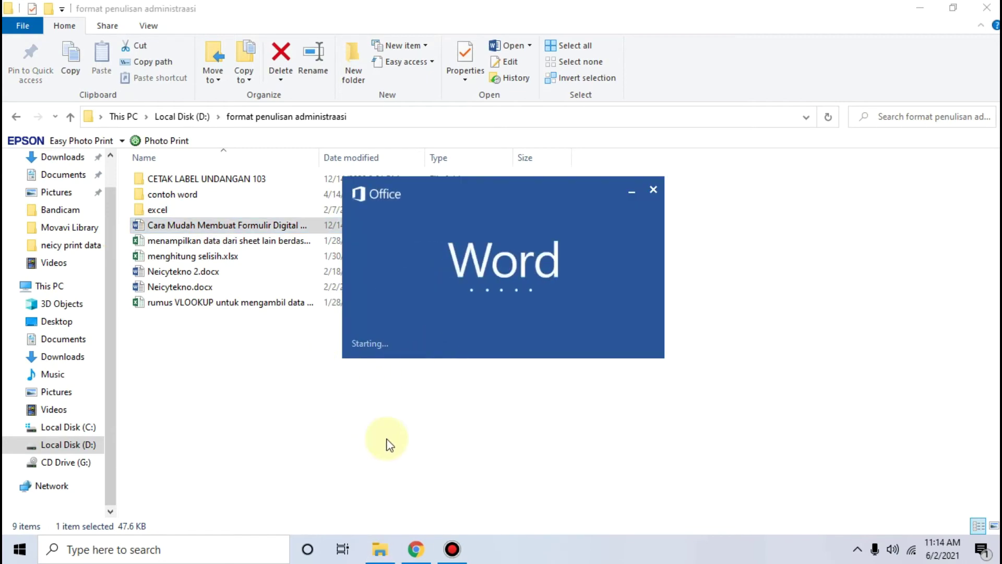
Select the article's opening paragraphs and the existing text in the typo checker input
{"action": "left_click", "coordinate": [416, 549]}
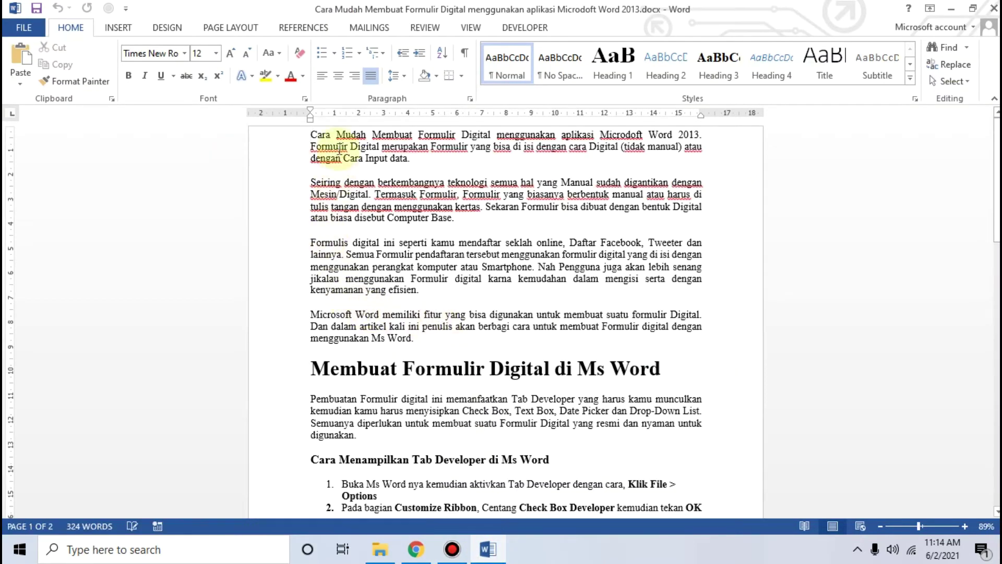
{"action": "mouse_move", "coordinate": [308, 132]}
{"action": "left_mouse_down"}
{"action": "mouse_move", "coordinate": [487, 332]}
{"action": "mouse_move", "coordinate": [459, 346]}
{"action": "left_mouse_up"}
{"action": "key", "text": "ctrl+c"}
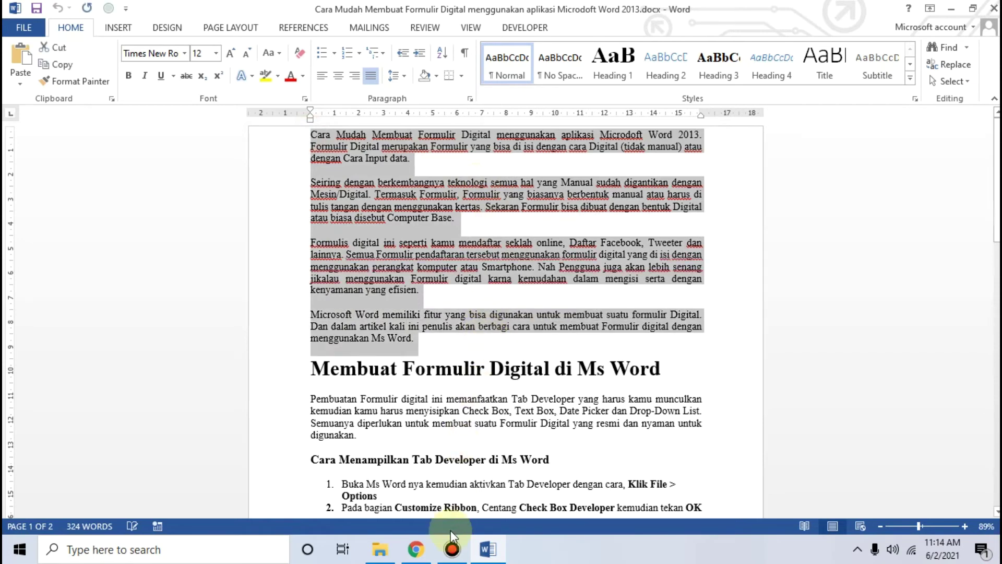
{"action": "left_click", "coordinate": [416, 549]}
{"action": "left_click_drag", "start_coordinate": [112, 184], "coordinate": [41, 165]}
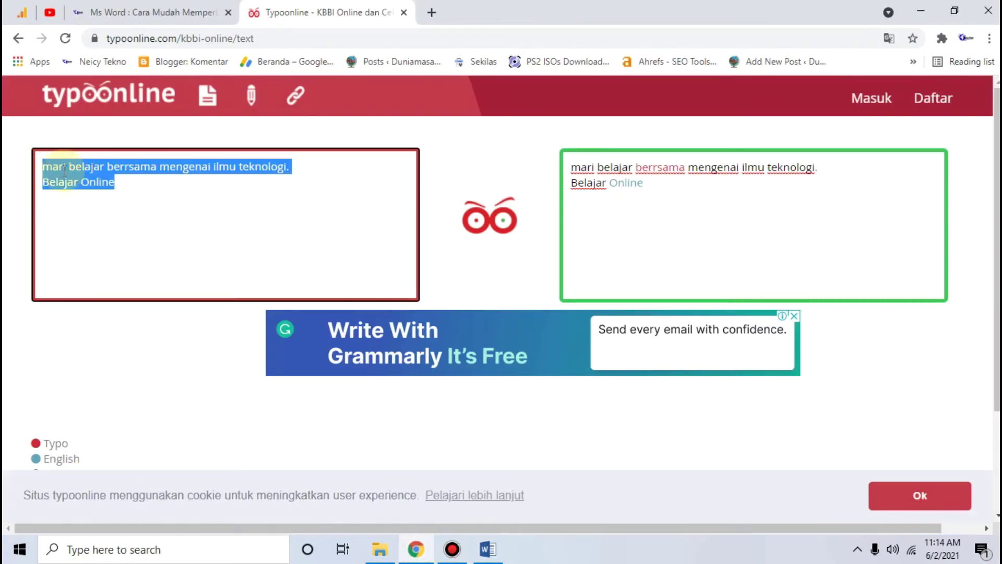
Paste the article over the sample text and inspect the red-flagged 'Microdoft'
{"action": "key", "text": "ctrl+v"}
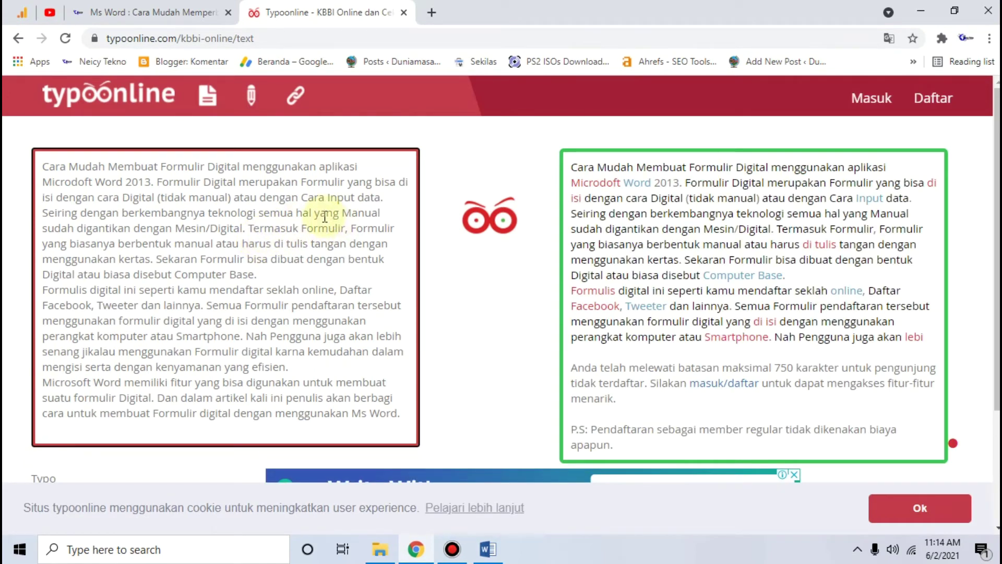
{"action": "left_click_drag", "start_coordinate": [96, 178], "coordinate": [44, 181]}
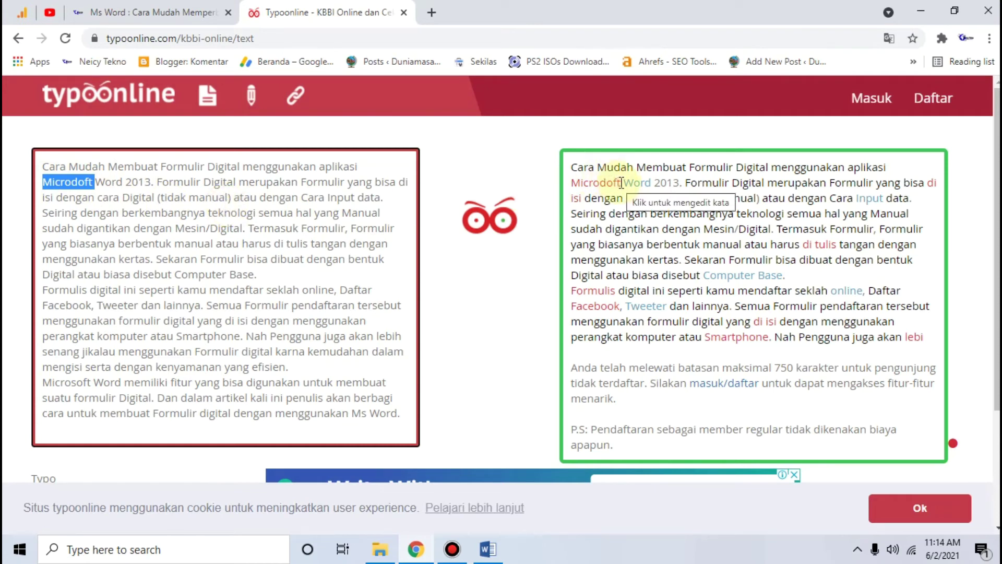
{"action": "left_click_drag", "start_coordinate": [620, 182], "coordinate": [569, 183]}
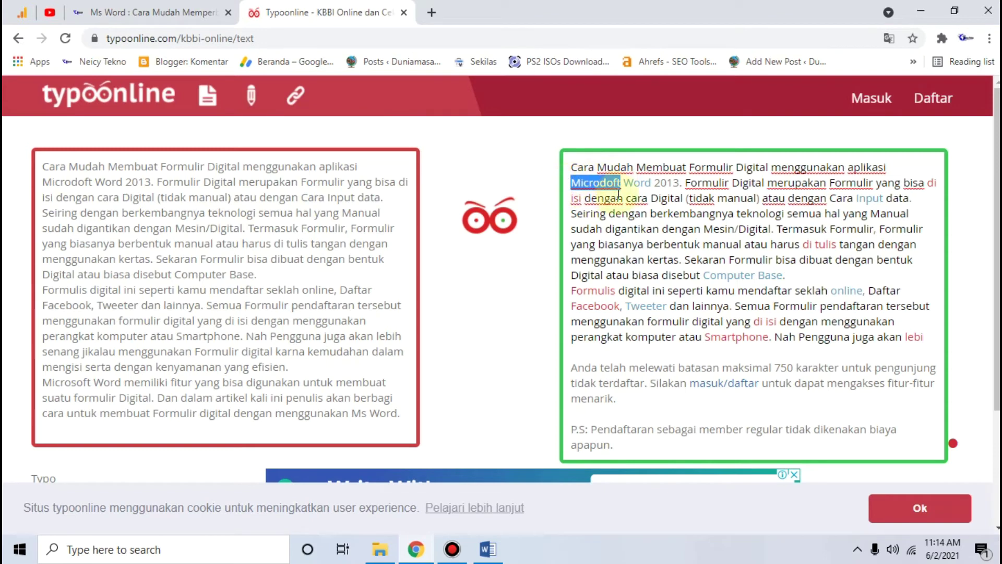
{"action": "left_click", "coordinate": [617, 197]}
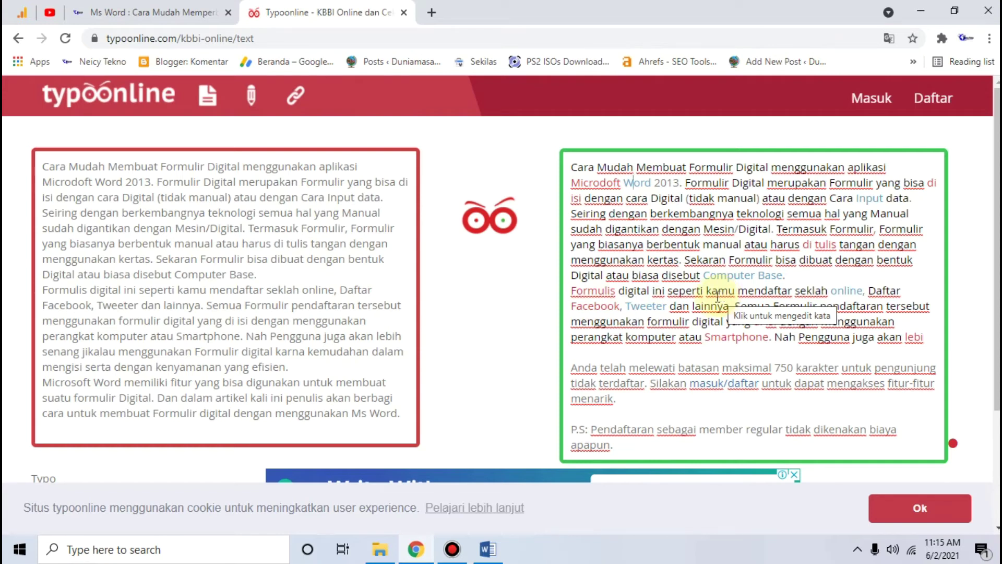
Load typoonline.com in a new Chrome tab
{"action": "left_click", "coordinate": [178, 38]}
{"action": "left_click", "coordinate": [177, 38]}
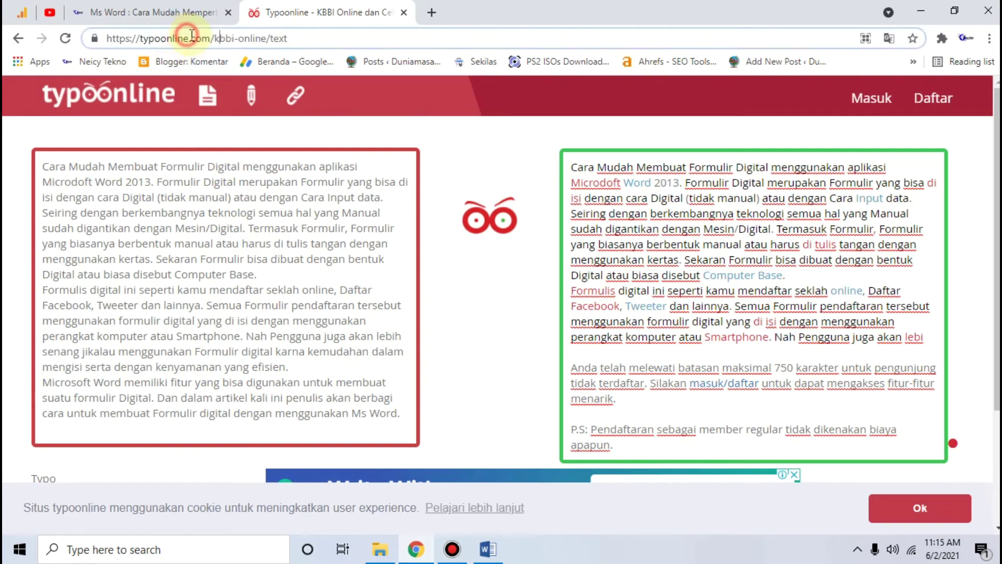
{"action": "left_click", "coordinate": [432, 12]}
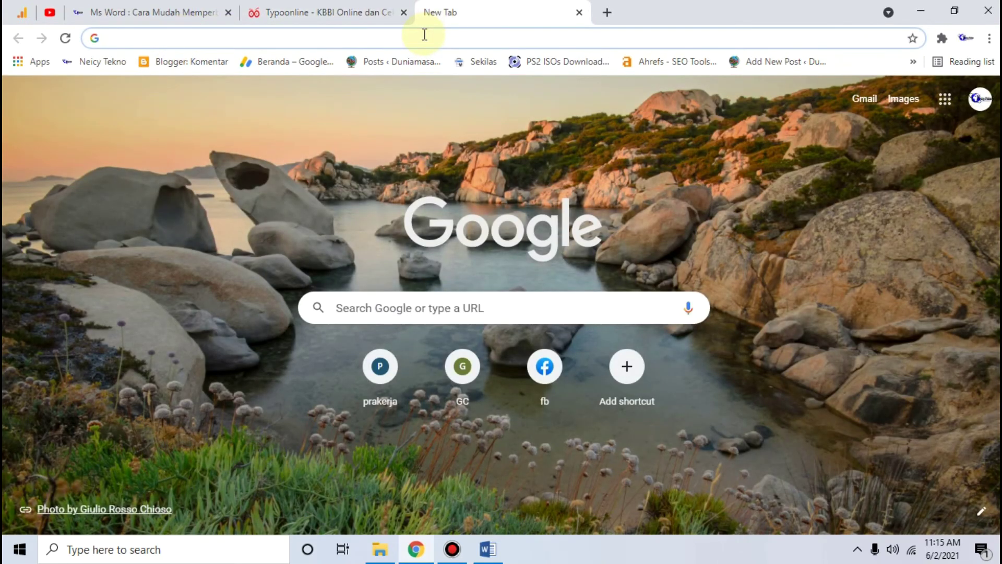
{"action": "type", "text": "typo"}
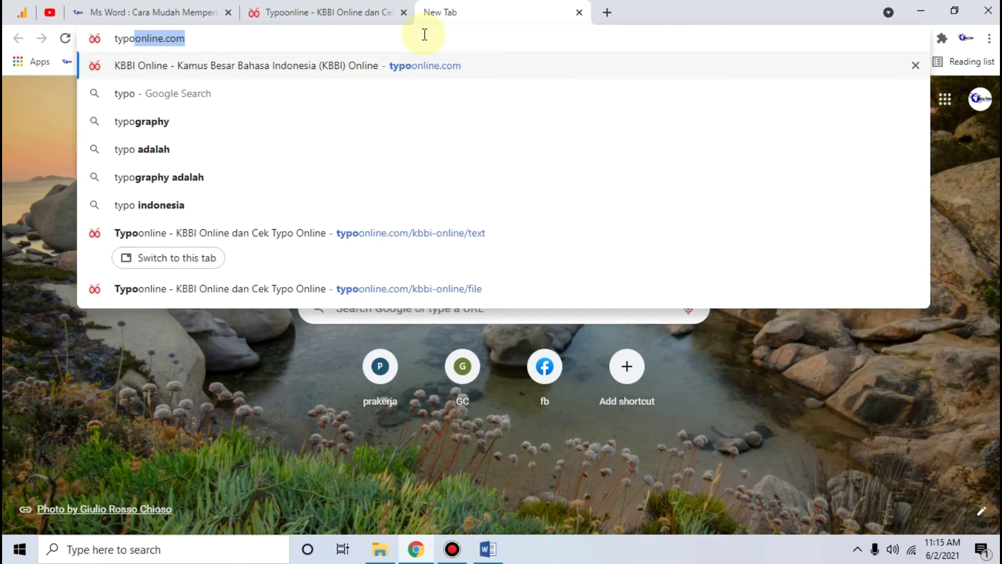
{"action": "type", "text": "online"}
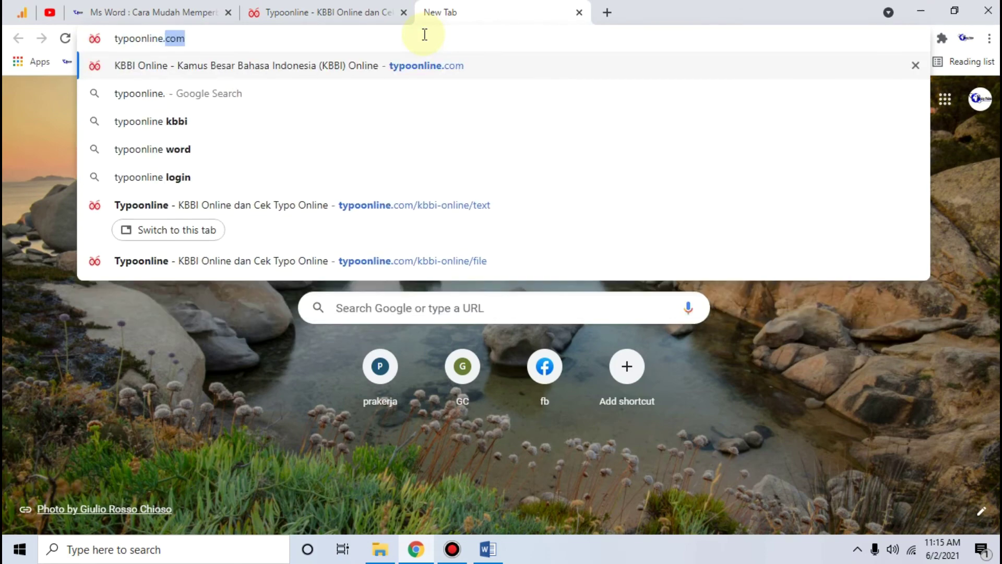
{"action": "type", "text": ".com"}
{"action": "key", "text": "Return"}
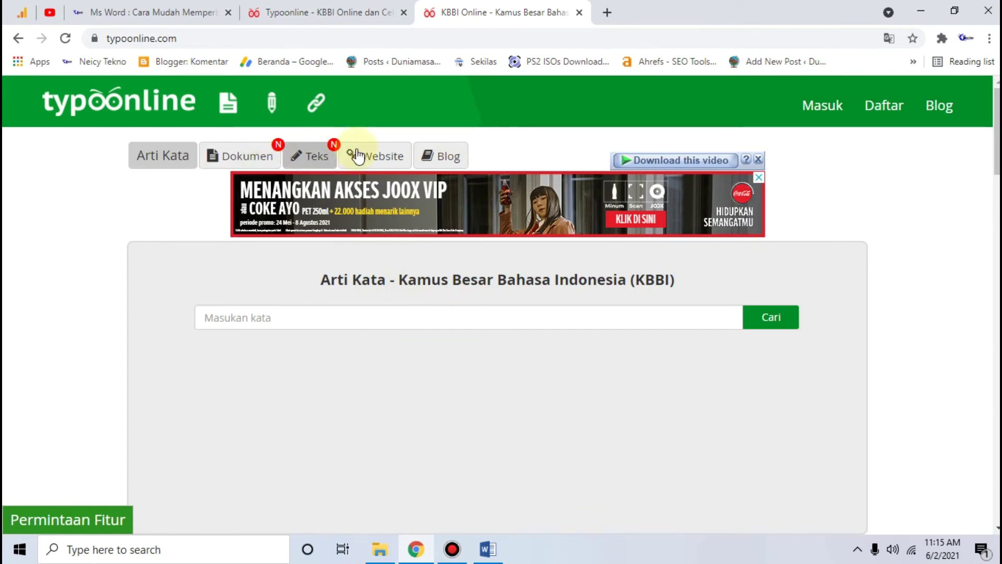
Open Typoonline's Website checker and focus its link field
{"action": "left_click", "coordinate": [373, 156]}
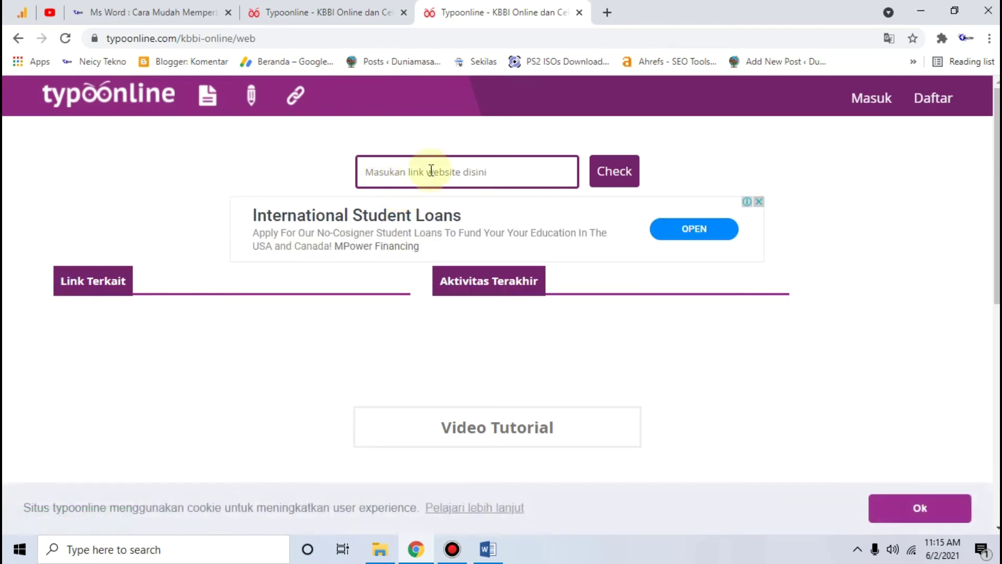
{"action": "left_click", "coordinate": [433, 167]}
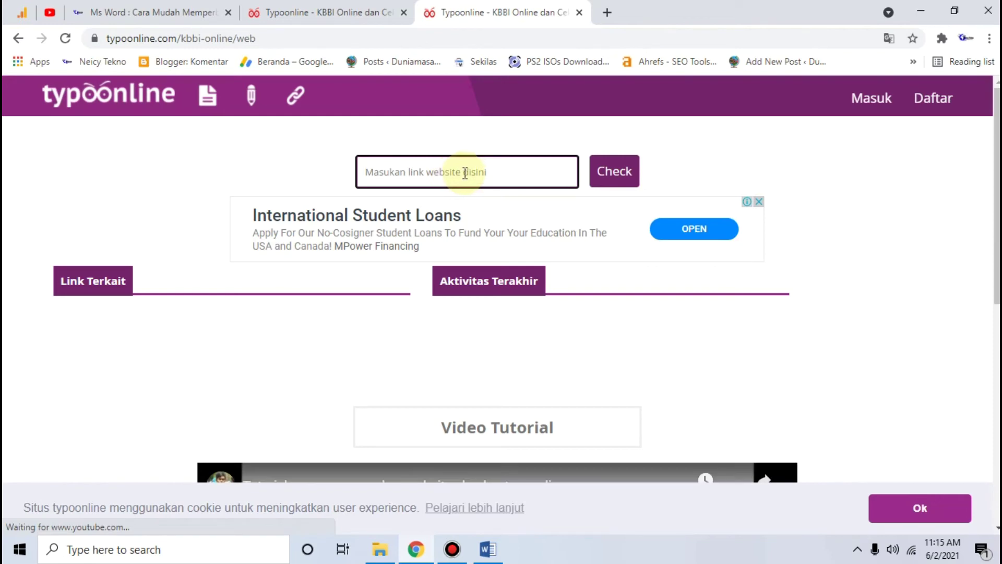
{"action": "left_click", "coordinate": [488, 173]}
{"action": "left_click", "coordinate": [427, 171]}
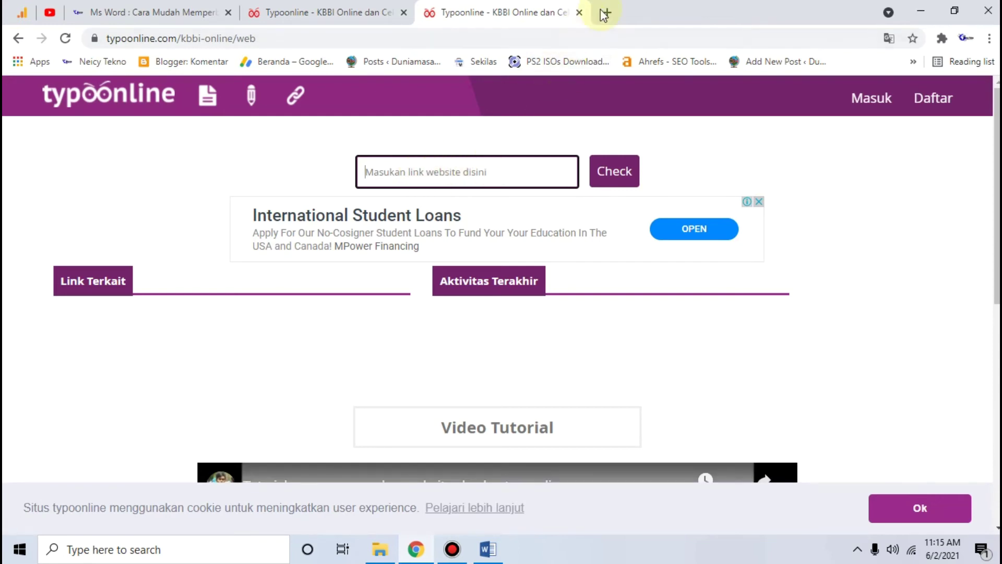
Copy the neicytekno.net article URL, paste it into the link field and run the check
{"action": "left_click", "coordinate": [168, 13]}
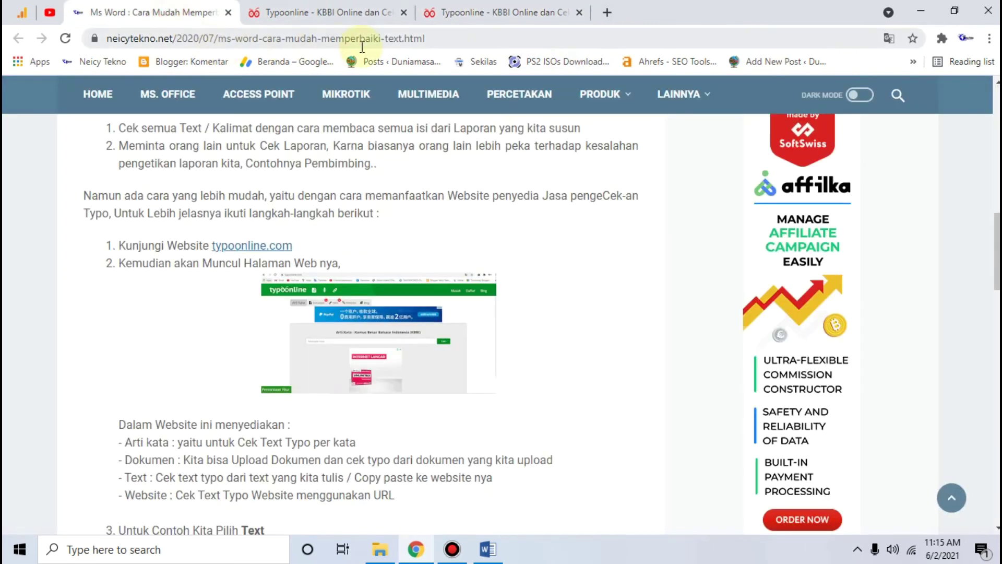
{"action": "left_click", "coordinate": [452, 37]}
{"action": "key", "text": "ctrl+a"}
{"action": "key", "text": "ctrl+c"}
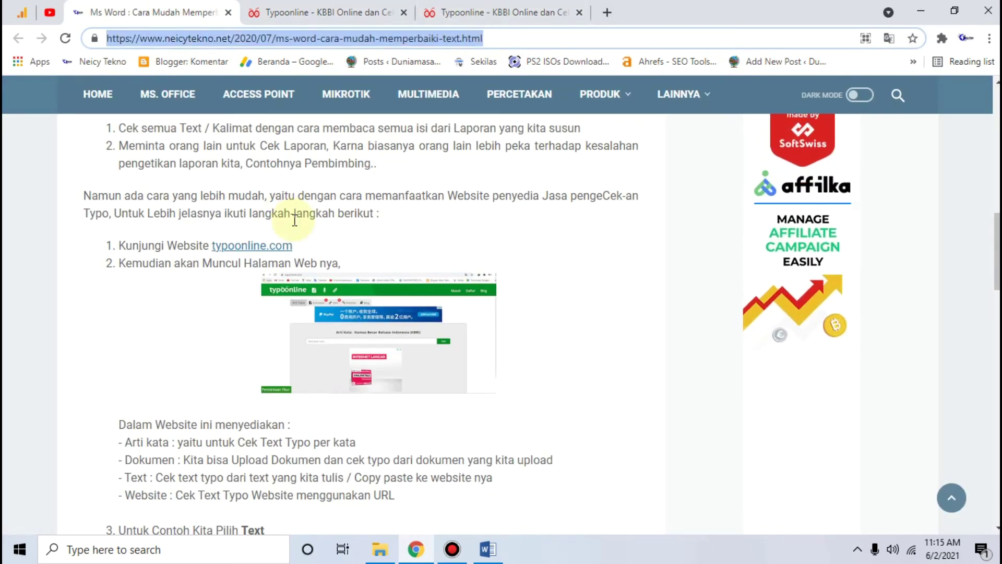
{"action": "left_click", "coordinate": [478, 7]}
{"action": "left_click", "coordinate": [449, 170]}
{"action": "key", "text": "ctrl+v"}
{"action": "left_click", "coordinate": [595, 180]}
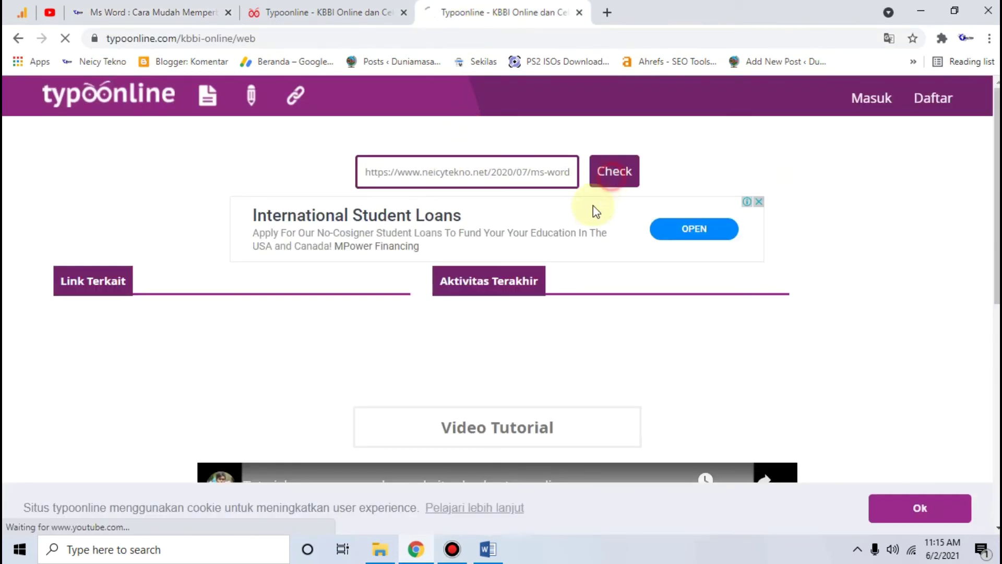
{"action": "left_click", "coordinate": [611, 172]}
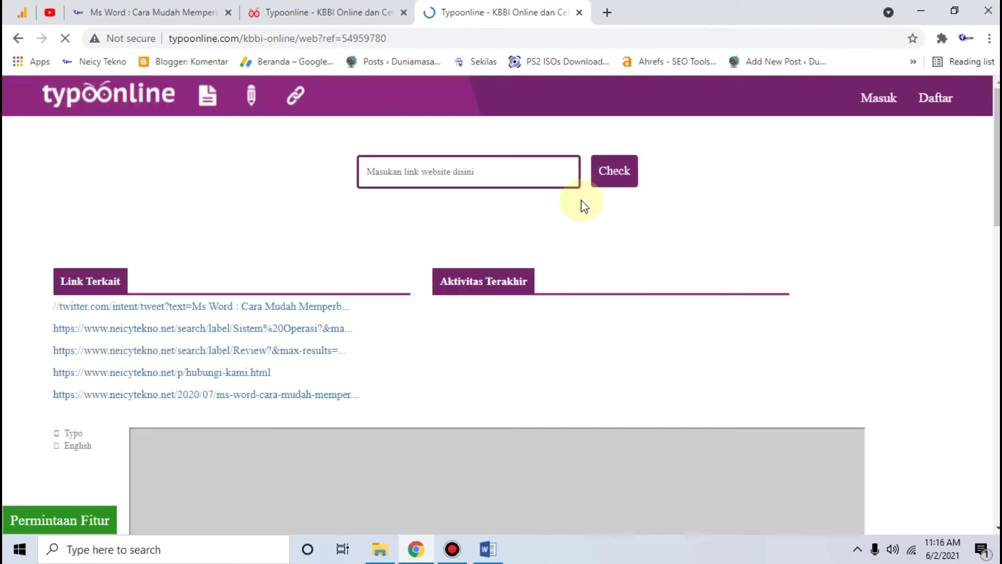
Scroll through the checked article, reviewing red typos like 'karna', 'beberpa' and 'lansung'
{"action": "scroll", "coordinate": [334, 253], "scroll_direction": "down", "scroll_amount": 5}
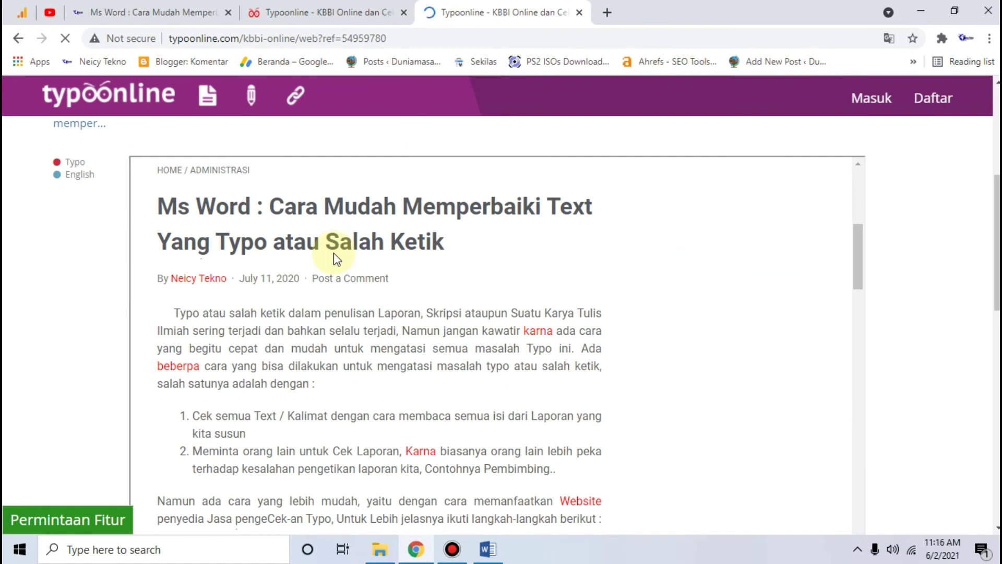
{"action": "scroll", "coordinate": [334, 253], "scroll_direction": "down", "scroll_amount": 3}
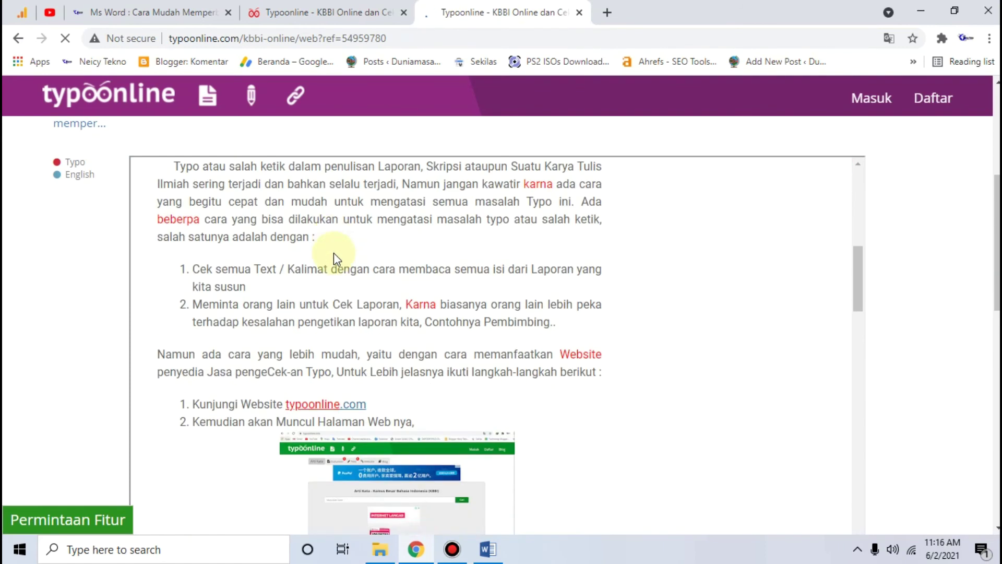
{"action": "scroll", "coordinate": [334, 253], "scroll_direction": "up", "scroll_amount": 2}
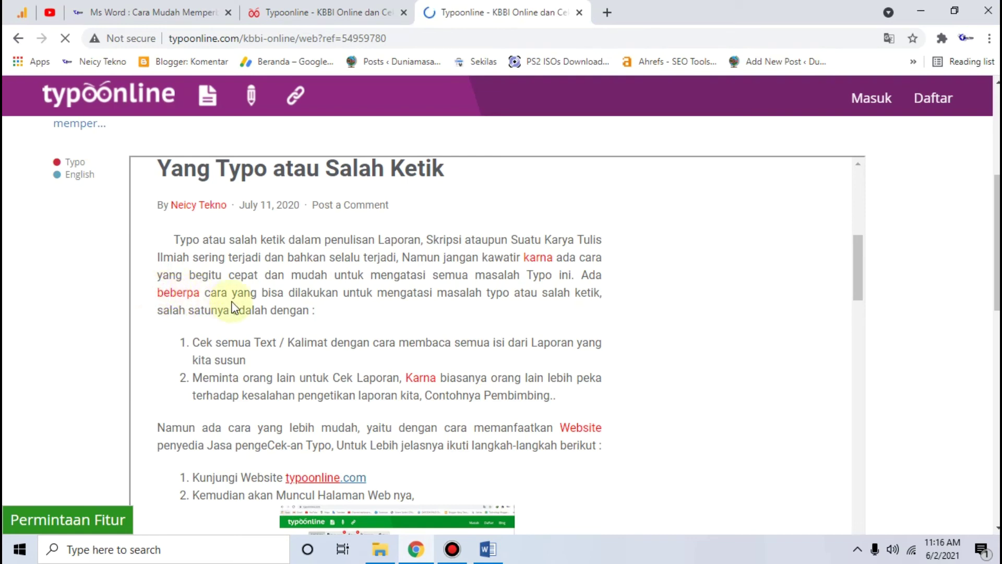
{"action": "scroll", "coordinate": [240, 308], "scroll_direction": "down", "scroll_amount": 3}
{"action": "scroll", "coordinate": [253, 317], "scroll_direction": "down", "scroll_amount": 3}
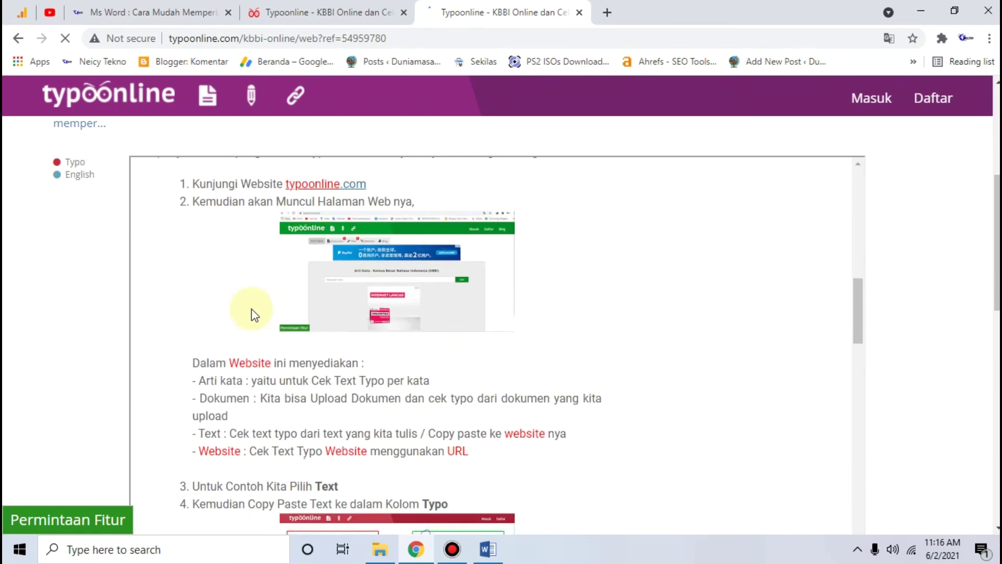
{"action": "scroll", "coordinate": [253, 316], "scroll_direction": "down", "scroll_amount": 3}
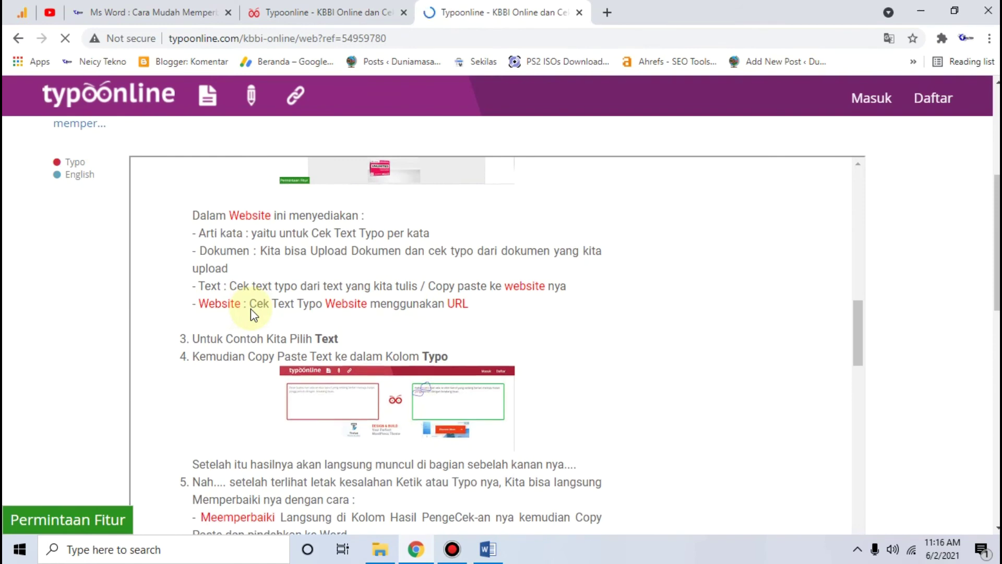
{"action": "scroll", "coordinate": [250, 309], "scroll_direction": "down", "scroll_amount": 3}
{"action": "scroll", "coordinate": [250, 309], "scroll_direction": "down", "scroll_amount": 3}
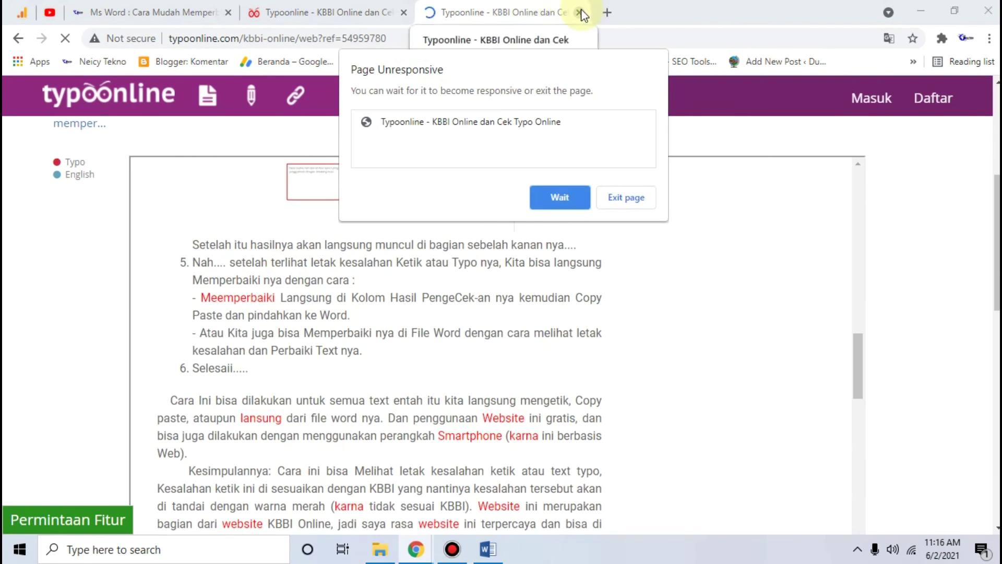
Close the unresponsive Typoonline website-check tab
{"action": "left_click", "coordinate": [579, 12]}
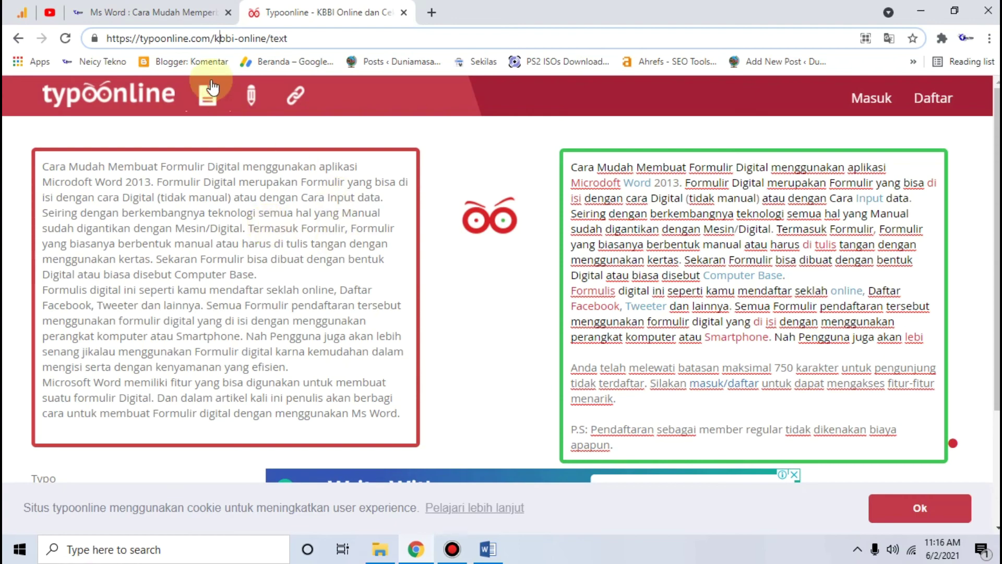
Return to the 'Ms Word : Cara Mudah Memperbaiki' tab, scroll through it, then minimize Chrome
{"action": "left_click", "coordinate": [214, 12]}
{"action": "scroll", "coordinate": [327, 317], "scroll_direction": "up", "scroll_amount": 5}
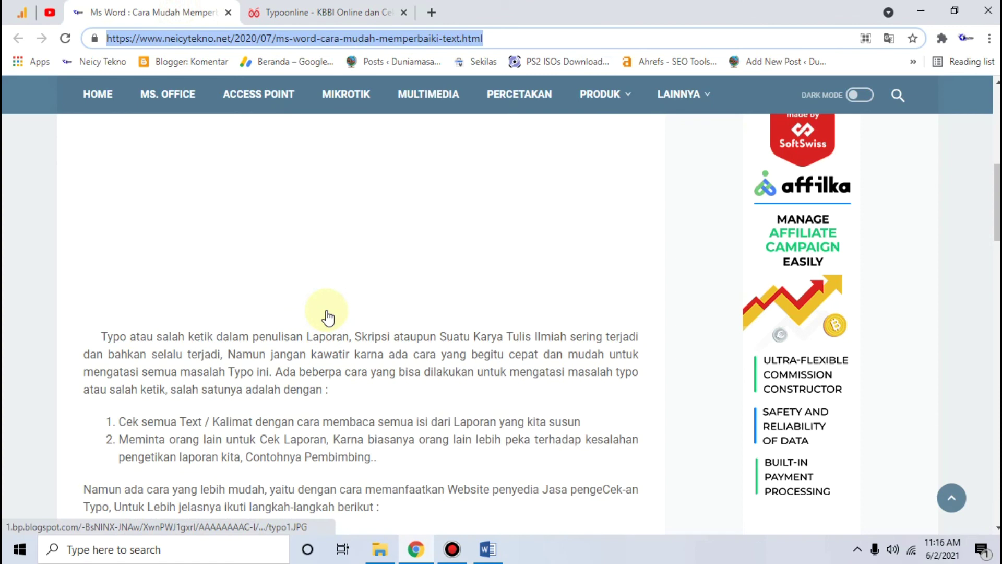
{"action": "scroll", "coordinate": [327, 317], "scroll_direction": "down", "scroll_amount": 4}
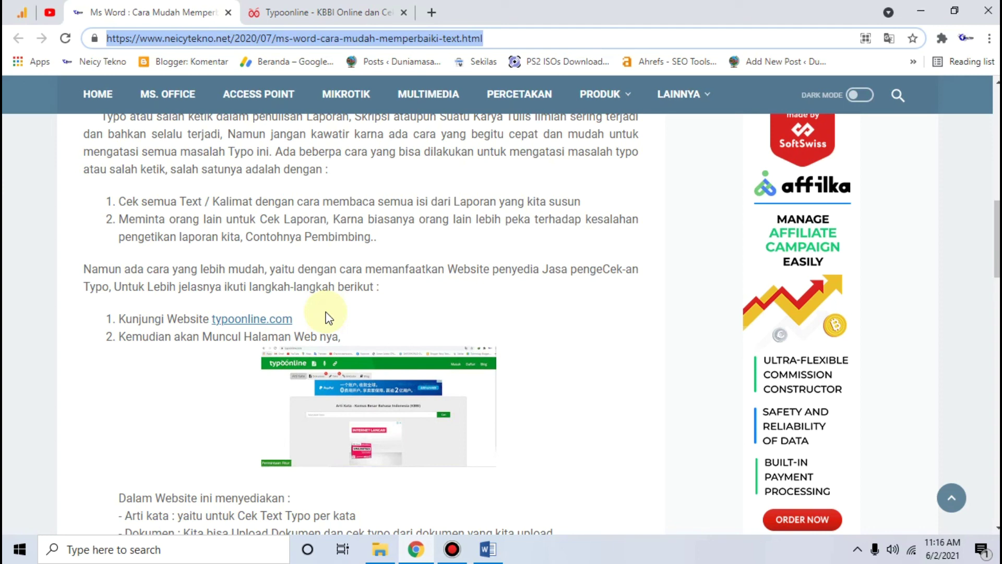
{"action": "scroll", "coordinate": [327, 317], "scroll_direction": "up", "scroll_amount": 3}
{"action": "scroll", "coordinate": [327, 317], "scroll_direction": "down", "scroll_amount": 3}
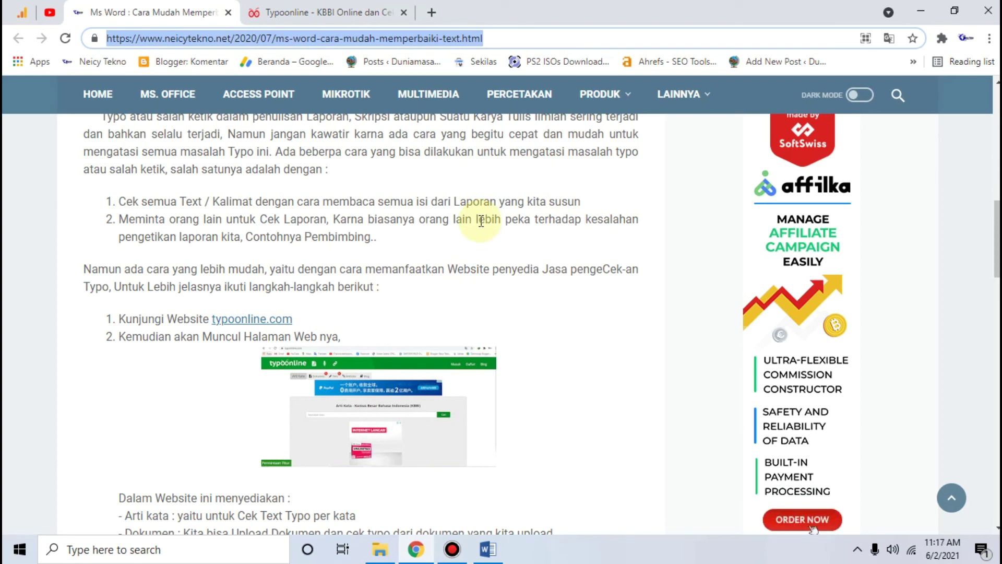
{"action": "left_click", "coordinate": [927, 11]}
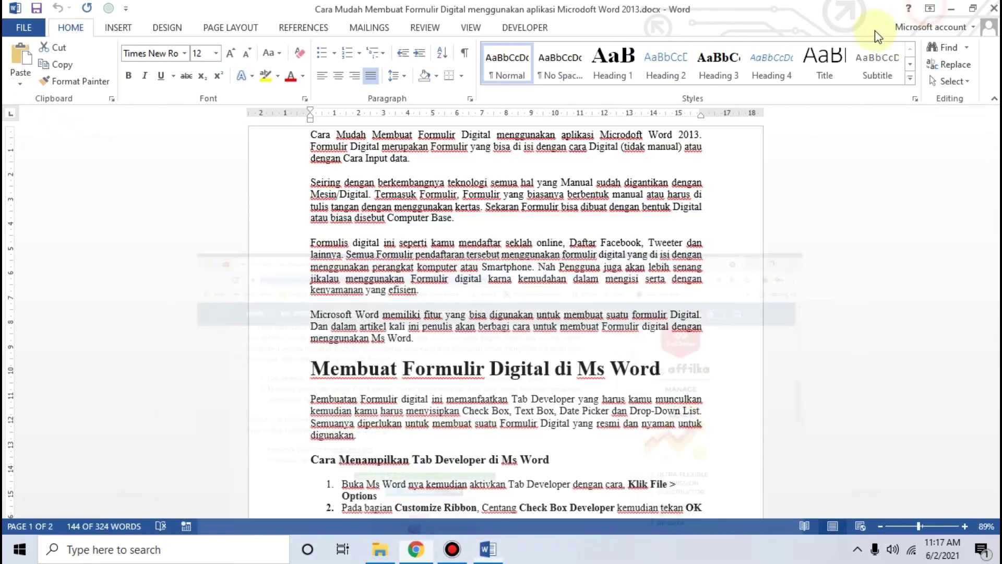
Minimize the Word document, File Explorer and Bandicam recorder windows to reveal the desktop
{"action": "left_click", "coordinate": [930, 8]}
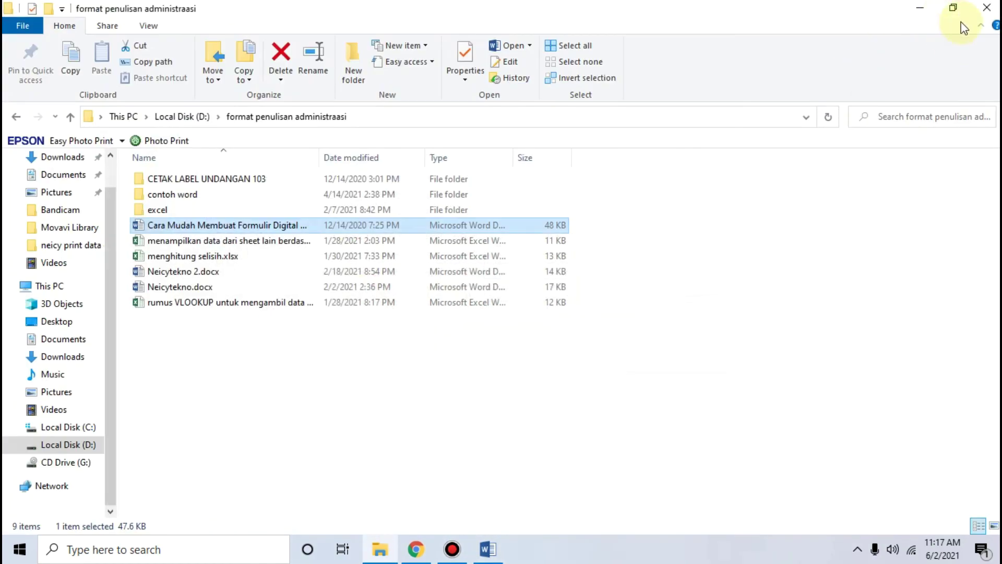
{"action": "left_click", "coordinate": [920, 8]}
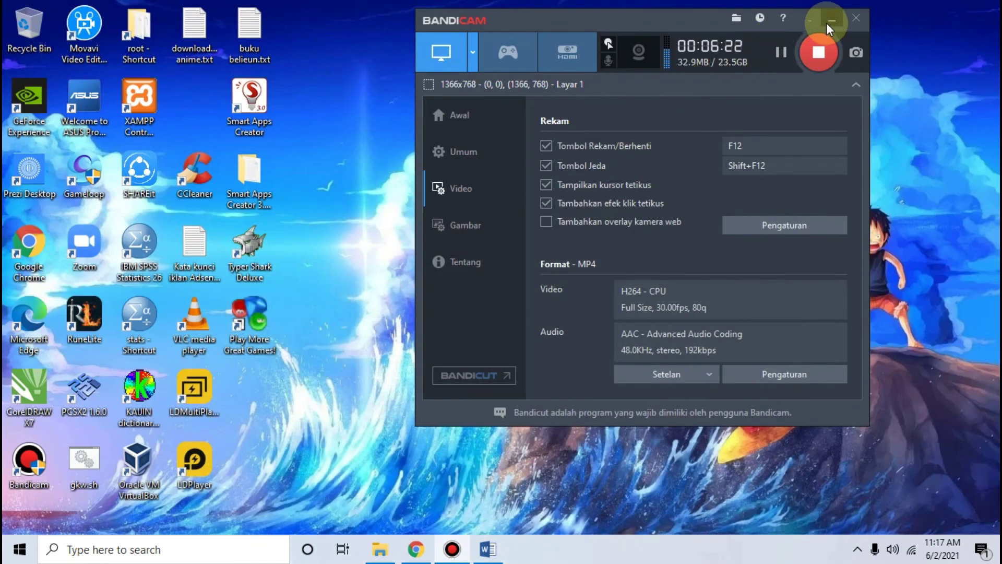
{"action": "left_click", "coordinate": [833, 20]}
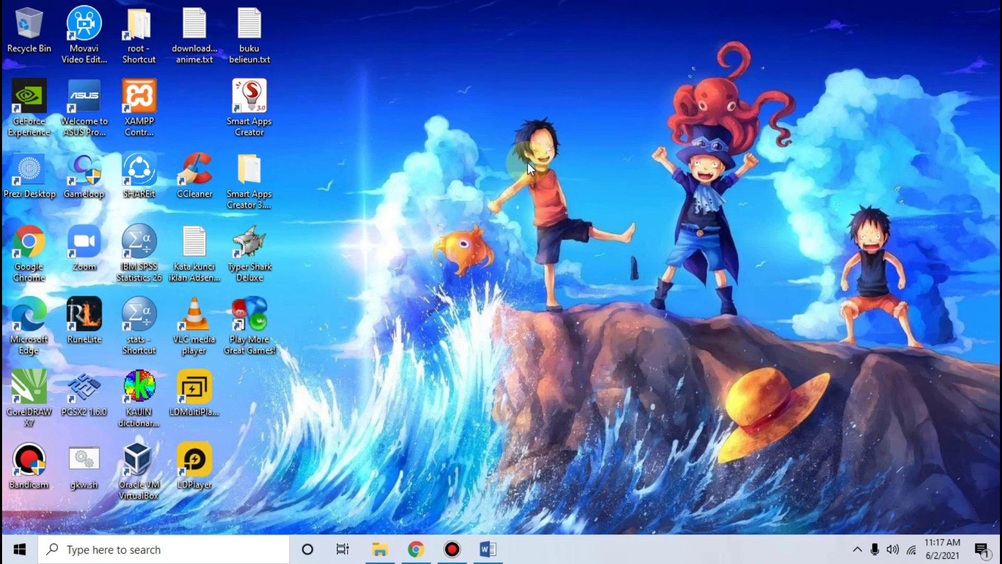